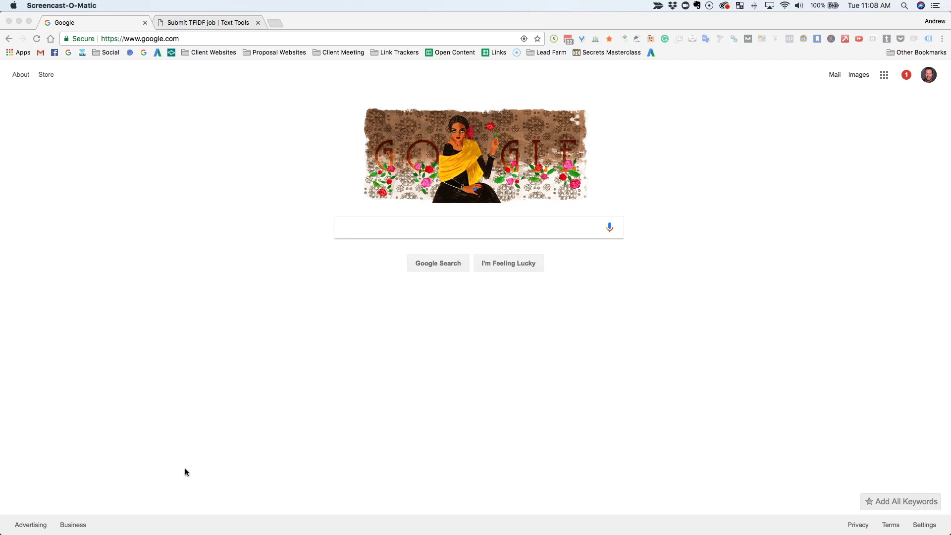
Step: Reload the Text Tools TF-IDF job form and enter 'divorce lawyer denver' as the keyword
{"action": "left_click", "coordinate": [370, 230]}
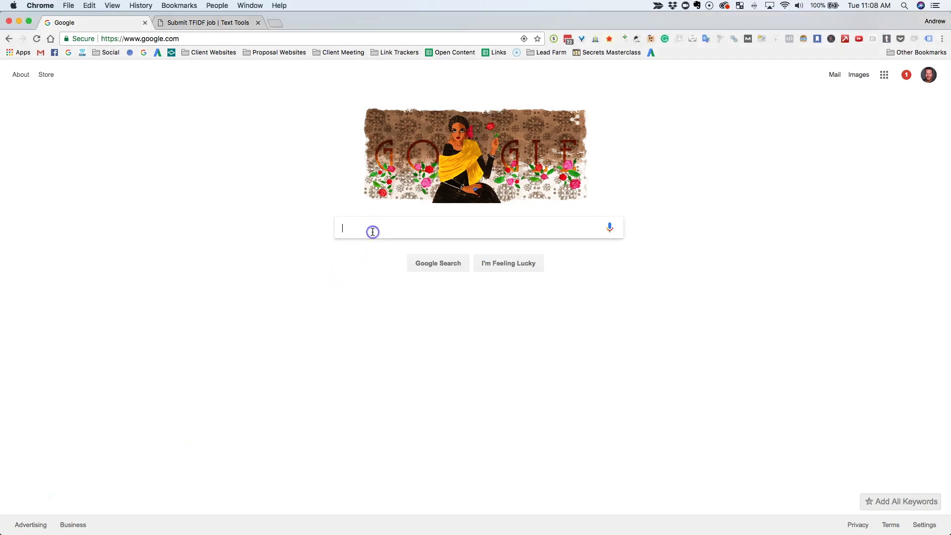
{"action": "left_click", "coordinate": [207, 24]}
{"action": "left_click", "coordinate": [160, 39]}
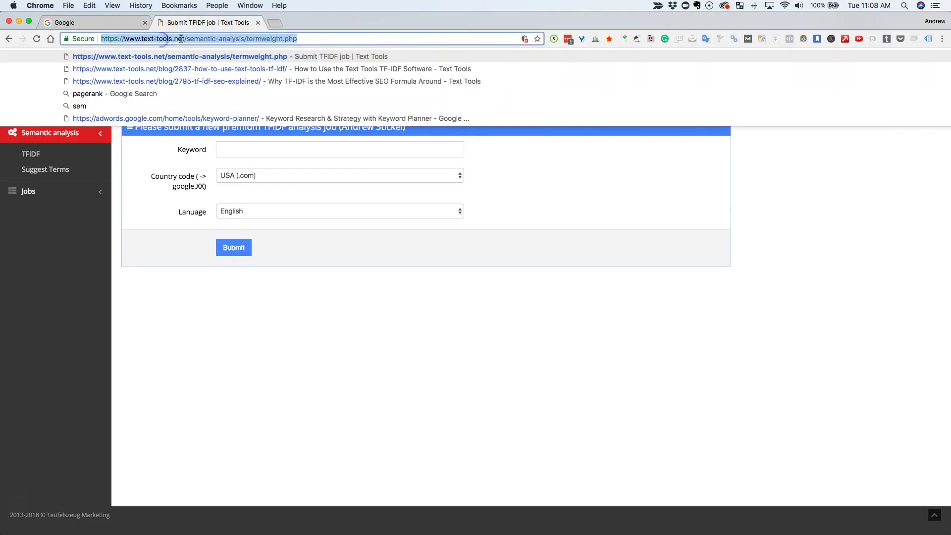
{"action": "left_click", "coordinate": [184, 38]}
{"action": "left_click", "coordinate": [49, 156]}
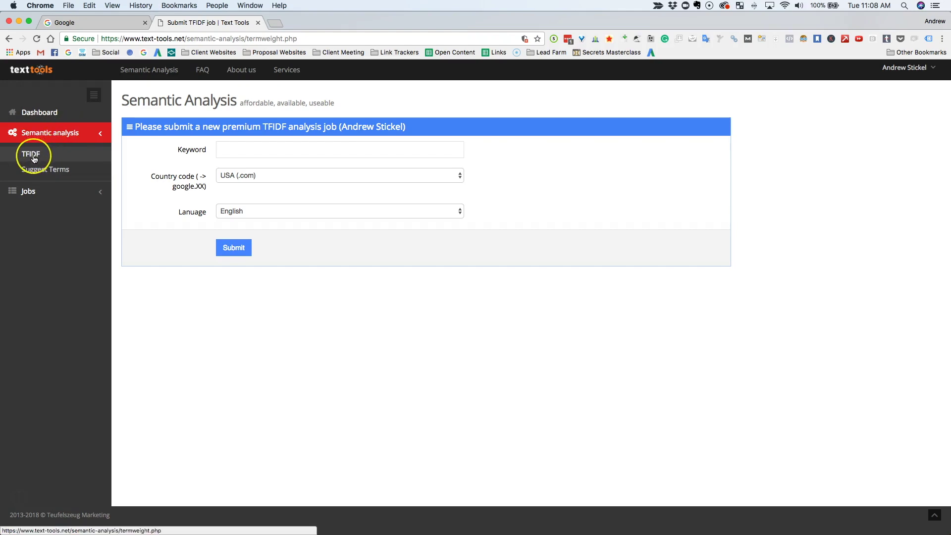
{"action": "left_click", "coordinate": [33, 156]}
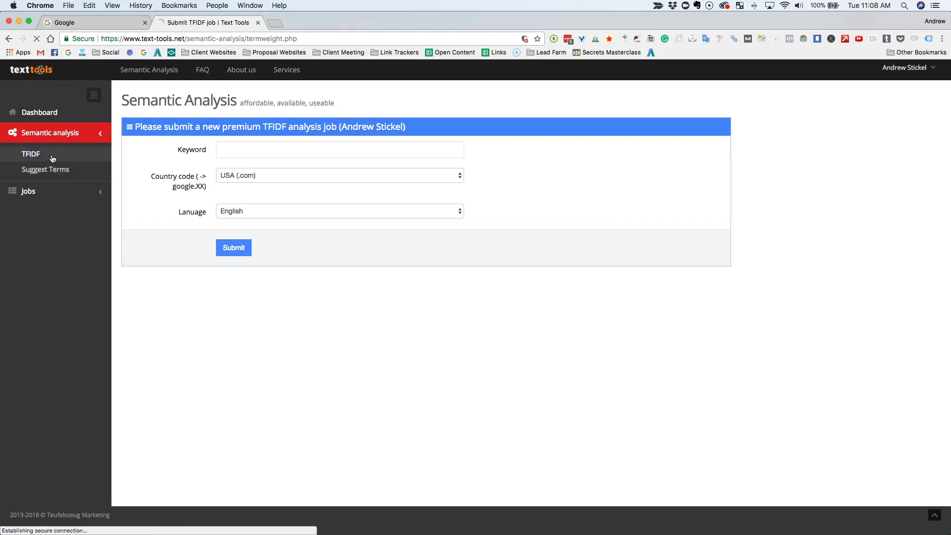
{"action": "left_click", "coordinate": [285, 154]}
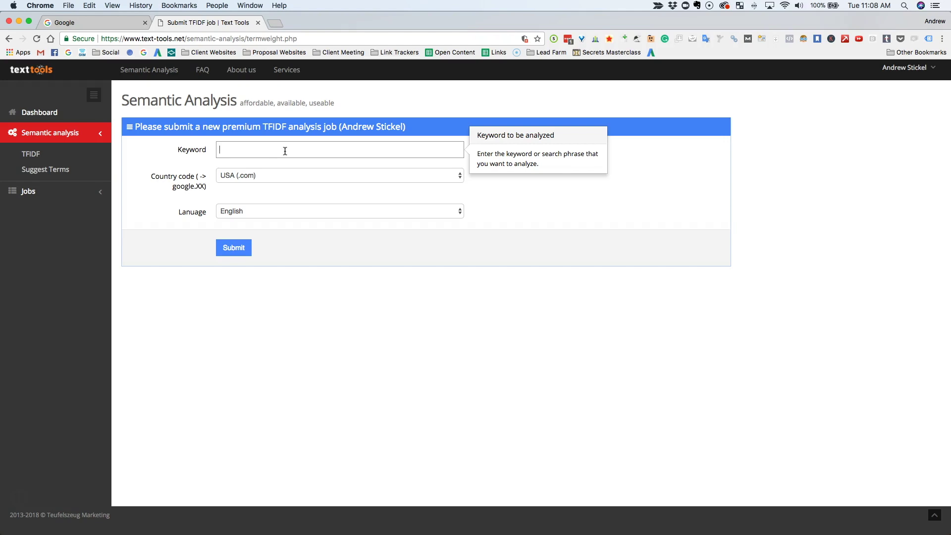
{"action": "type", "text": "divorce lawyer e"}
{"action": "type", "text": "enver"}
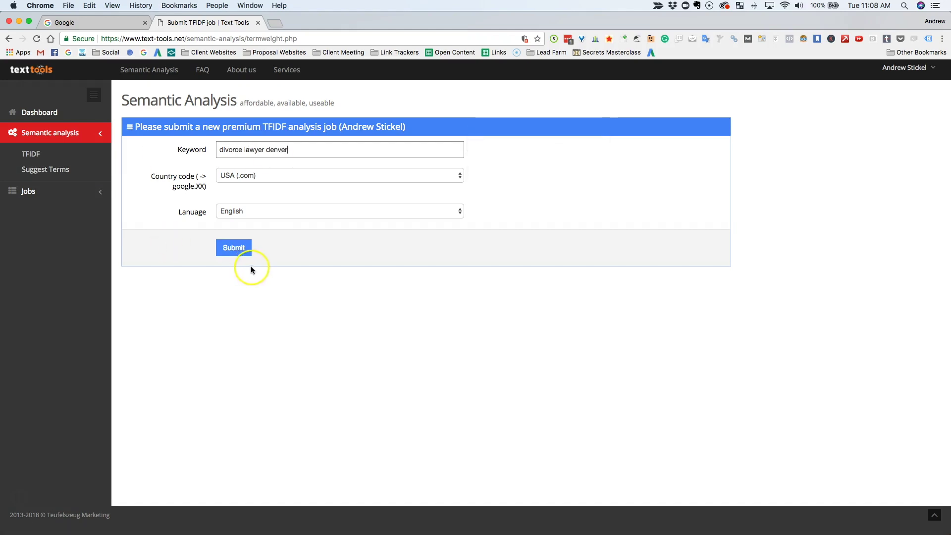
Step: Submit the 'divorce lawyer denver' TF-IDF job and wait for the queued confirmation
{"action": "left_click", "coordinate": [234, 255]}
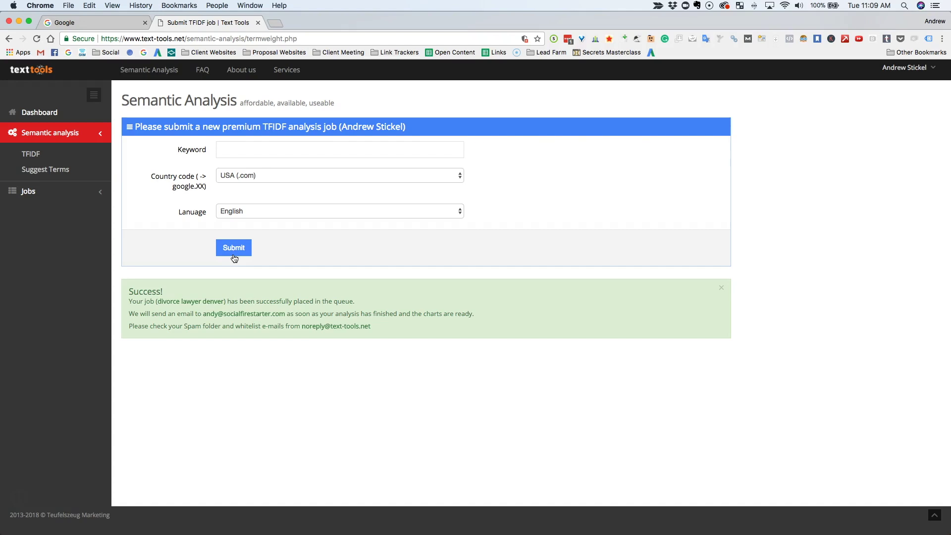
Step: In Completed jobs, open the analysis link for the 'divorce lawyer denver' row
{"action": "left_click", "coordinate": [41, 475]}
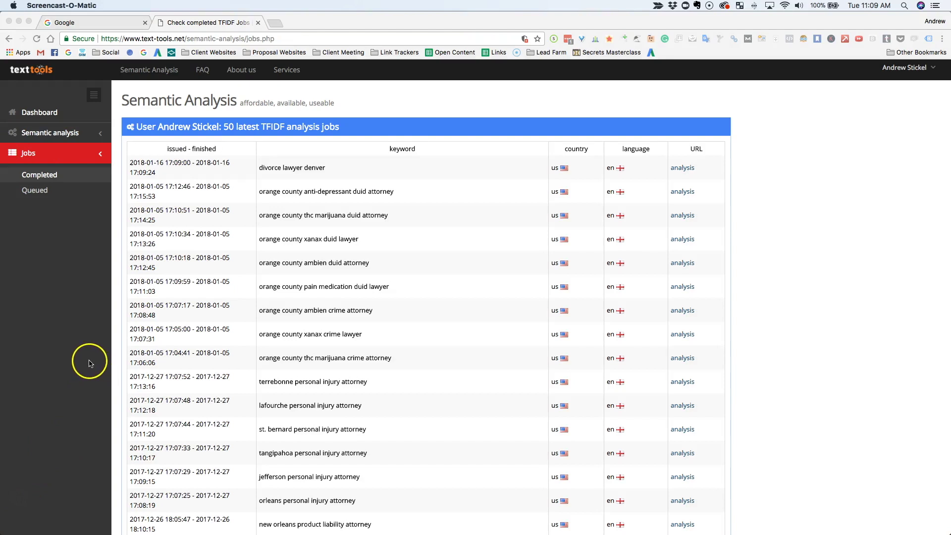
{"action": "scroll", "coordinate": [360, 340], "scroll_direction": "down", "scroll_amount": 8}
{"action": "scroll", "coordinate": [361, 341], "scroll_direction": "down", "scroll_amount": 5}
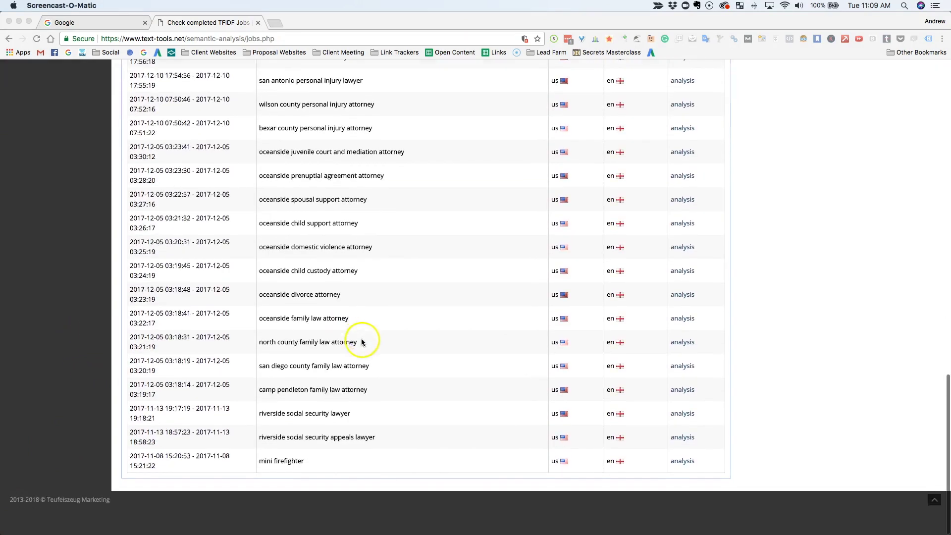
{"action": "scroll", "coordinate": [361, 341], "scroll_direction": "up", "scroll_amount": 15}
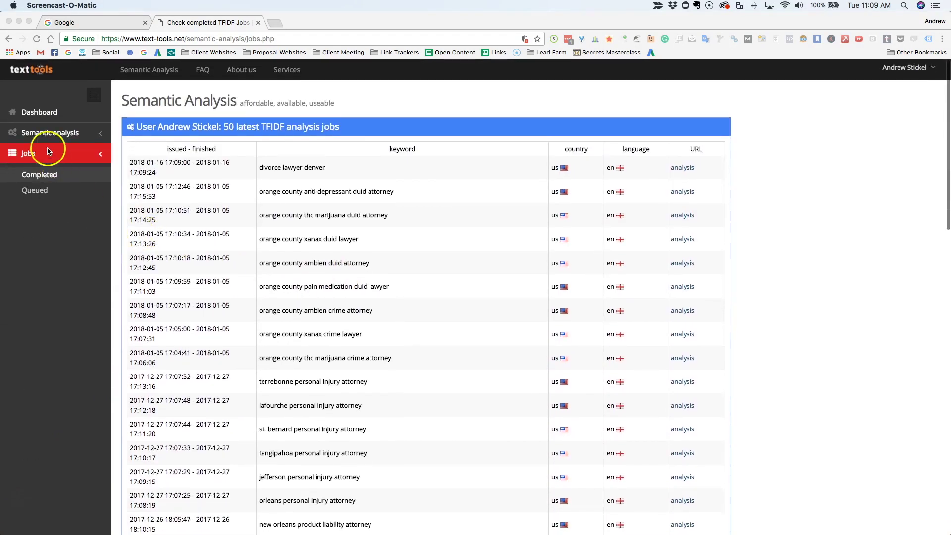
{"action": "left_click", "coordinate": [35, 176]}
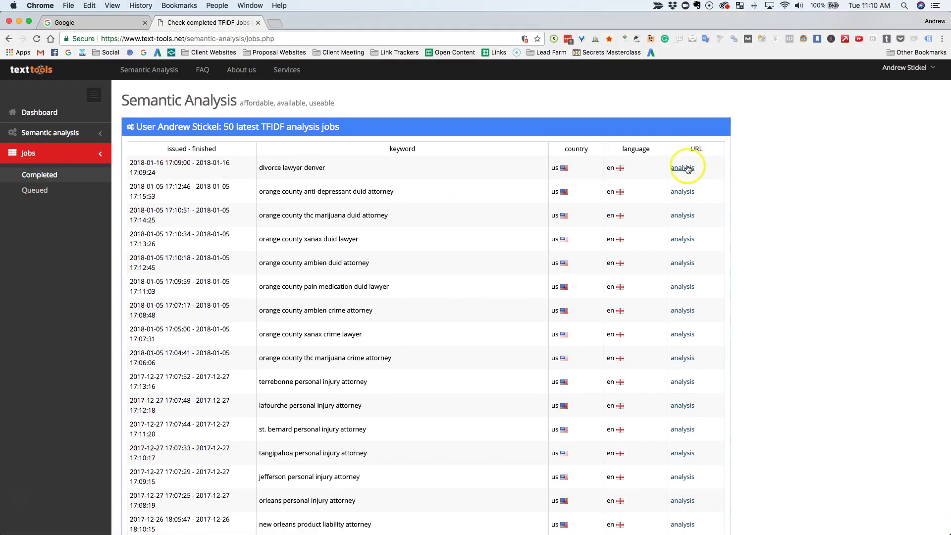
{"action": "left_click_drag", "start_coordinate": [333, 169], "coordinate": [259, 167]}
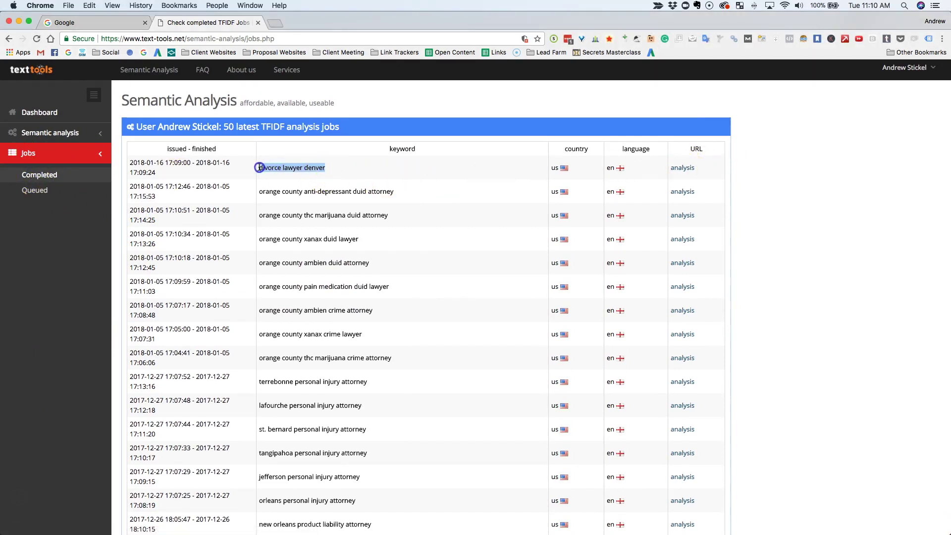
{"action": "left_click", "coordinate": [303, 168]}
{"action": "left_click", "coordinate": [678, 169]}
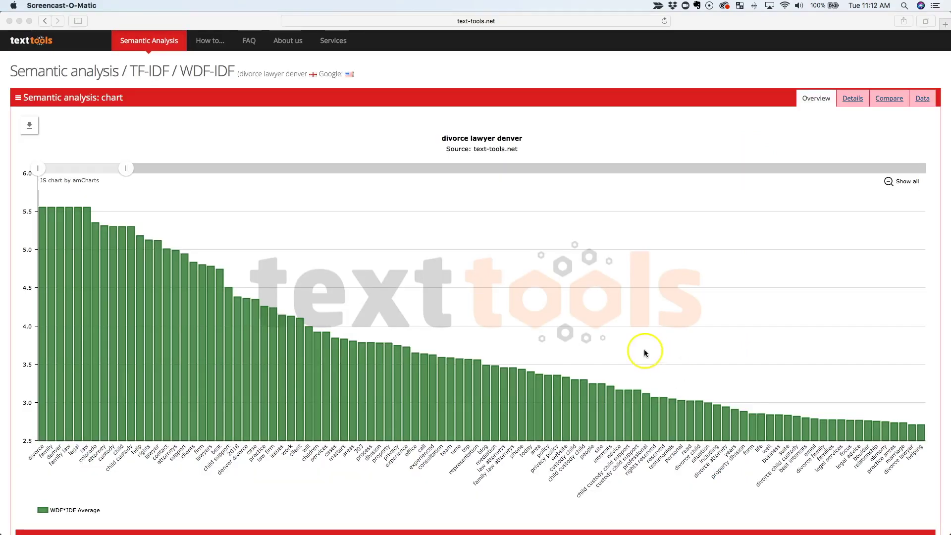
Step: Switch to the Details chart and review its legend and Result URLs
{"action": "left_click", "coordinate": [440, 137]}
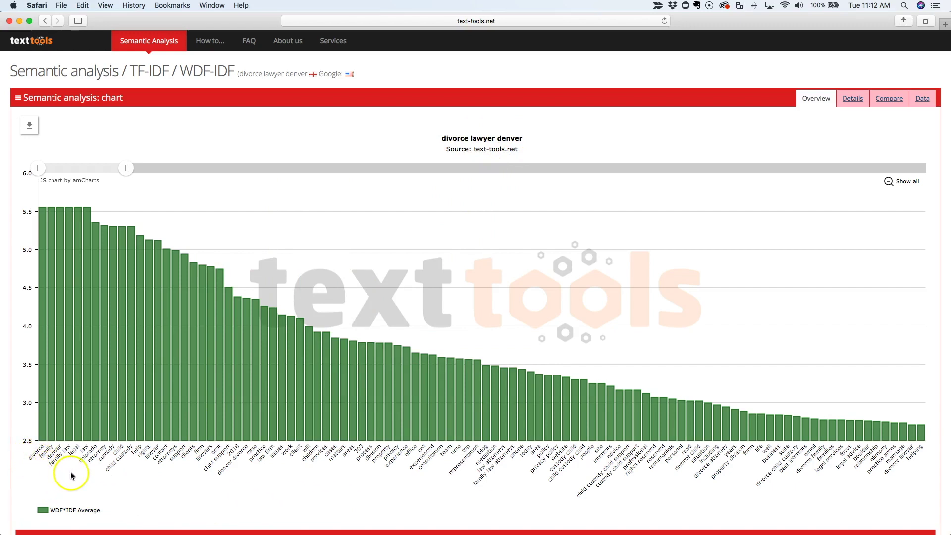
{"action": "left_click", "coordinate": [852, 99]}
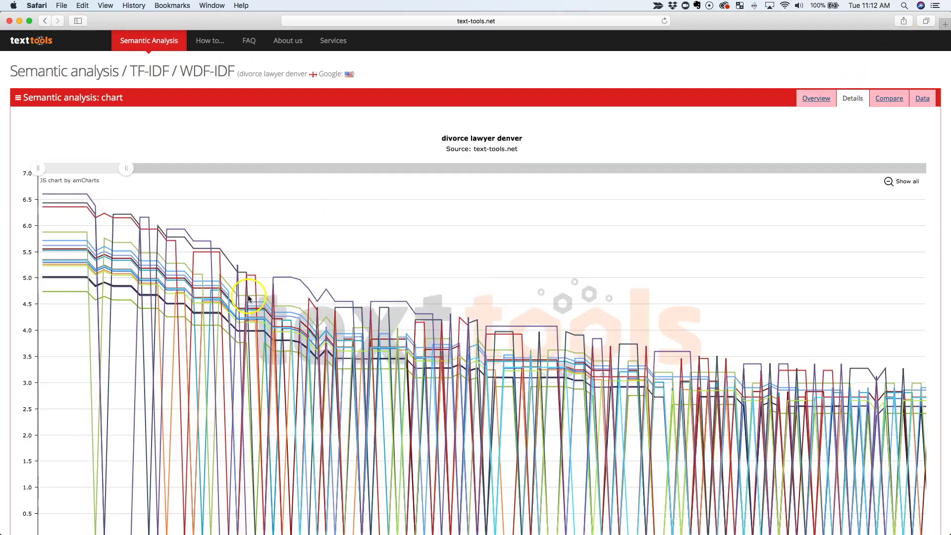
{"action": "scroll", "coordinate": [149, 405], "scroll_direction": "down", "scroll_amount": 5}
{"action": "scroll", "coordinate": [150, 405], "scroll_direction": "down", "scroll_amount": 5}
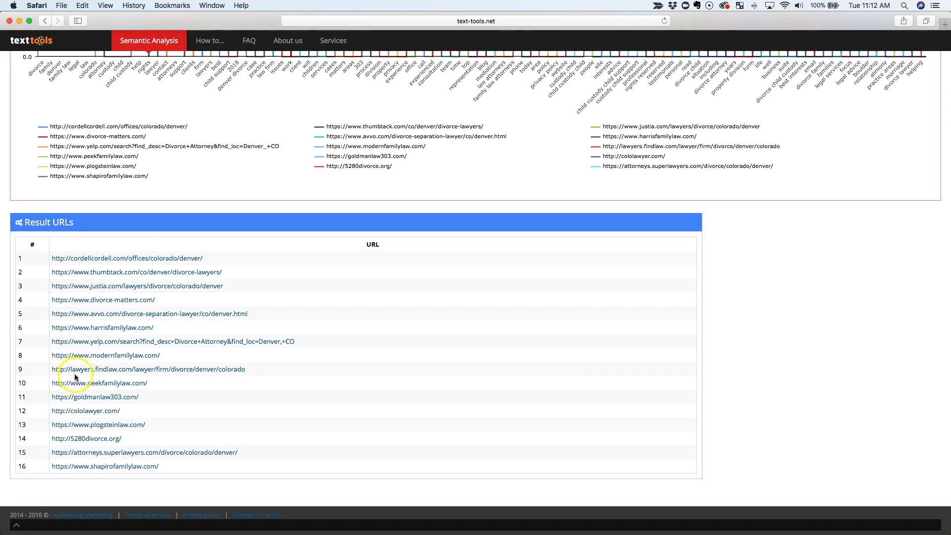
{"action": "scroll", "coordinate": [413, 328], "scroll_direction": "up", "scroll_amount": 3}
{"action": "scroll", "coordinate": [414, 328], "scroll_direction": "up", "scroll_amount": 6}
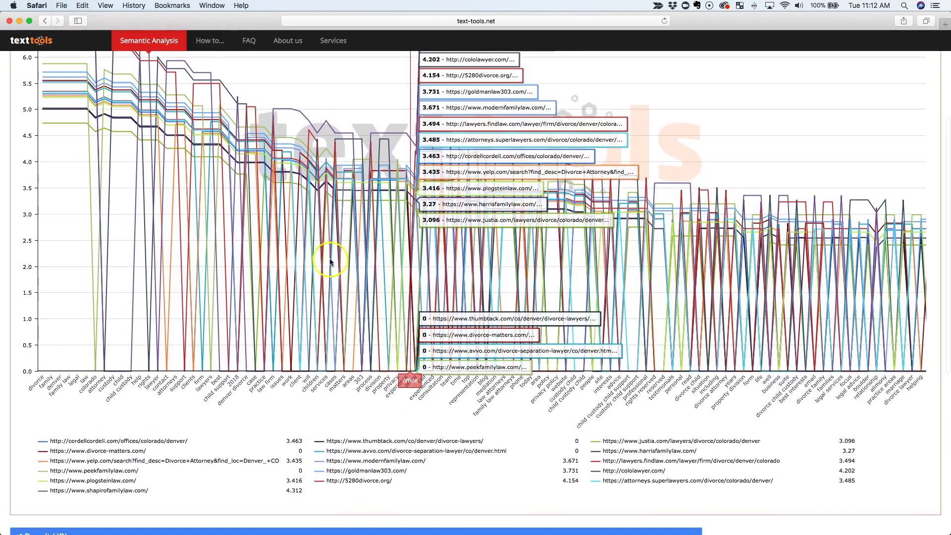
{"action": "scroll", "coordinate": [121, 215], "scroll_direction": "up", "scroll_amount": 1}
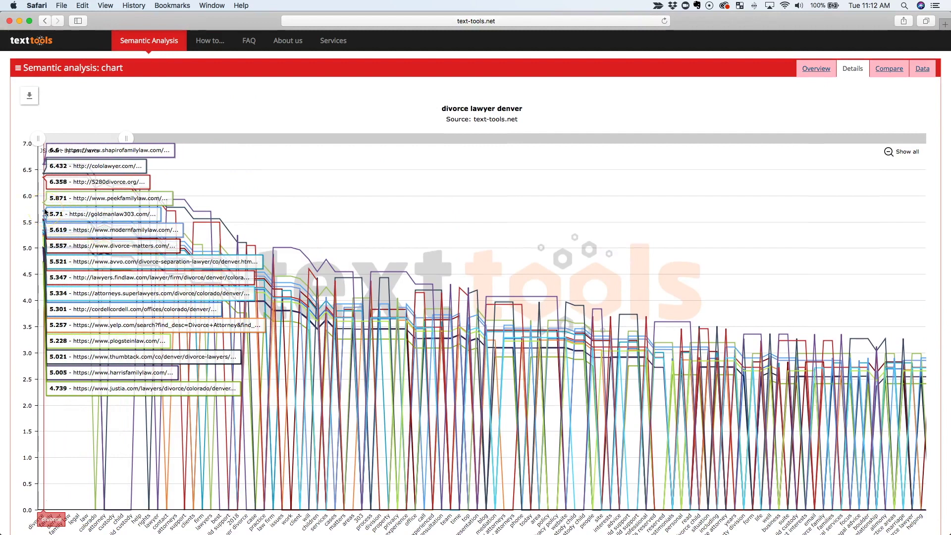
Step: Compare each top page's WDF*IDF scores for individual terms, including 'family'
{"action": "left_click", "coordinate": [93, 257]}
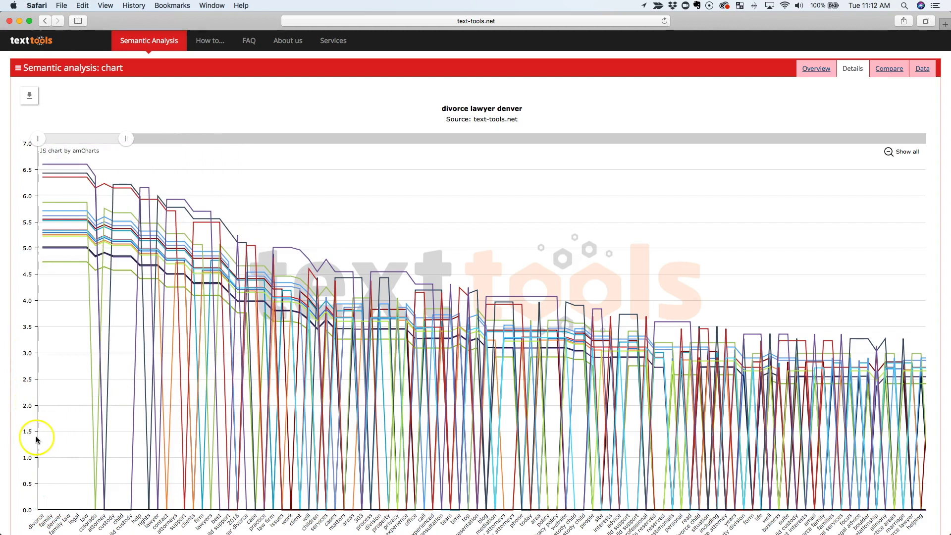
{"action": "left_click", "coordinate": [44, 509]}
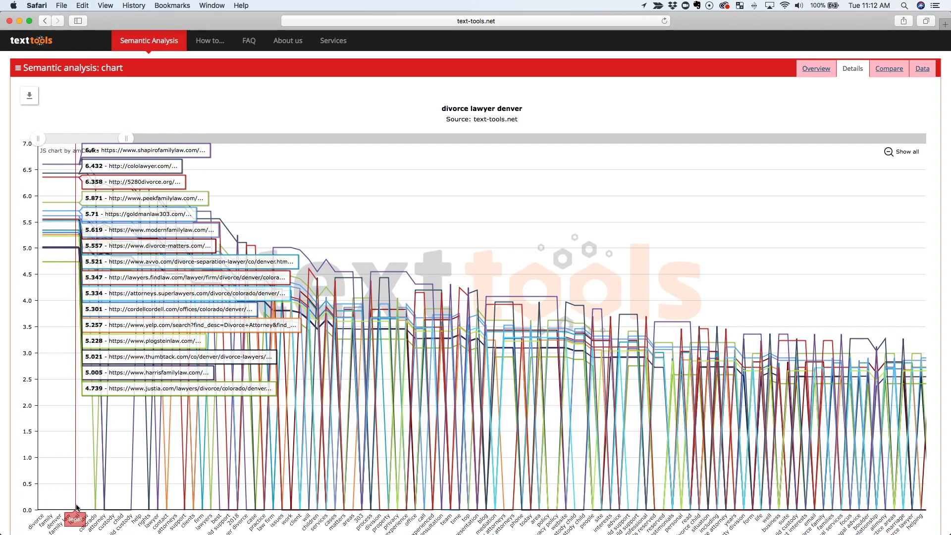
{"action": "left_click", "coordinate": [92, 507]}
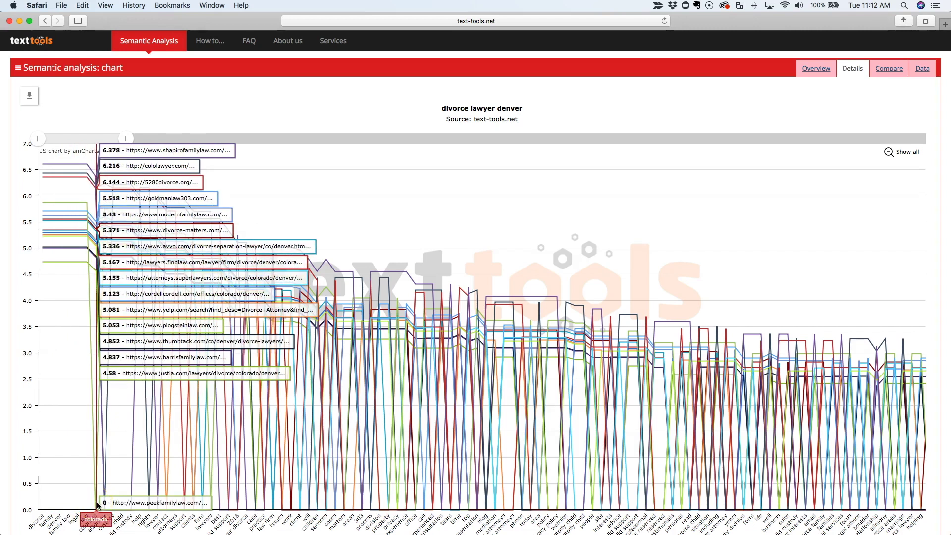
{"action": "left_click", "coordinate": [96, 506]}
{"action": "scroll", "coordinate": [660, 121], "scroll_direction": "down", "scroll_amount": 5}
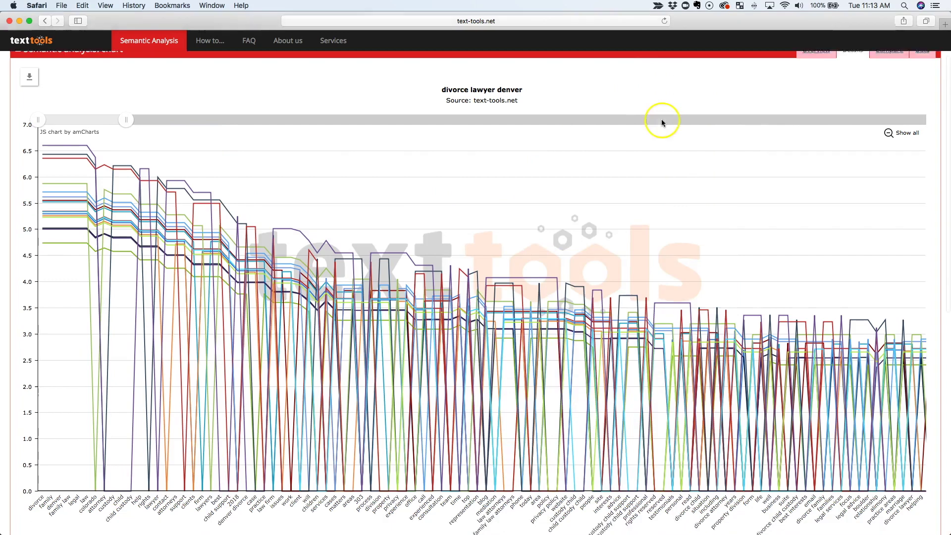
{"action": "scroll", "coordinate": [652, 176], "scroll_direction": "up", "scroll_amount": 10}
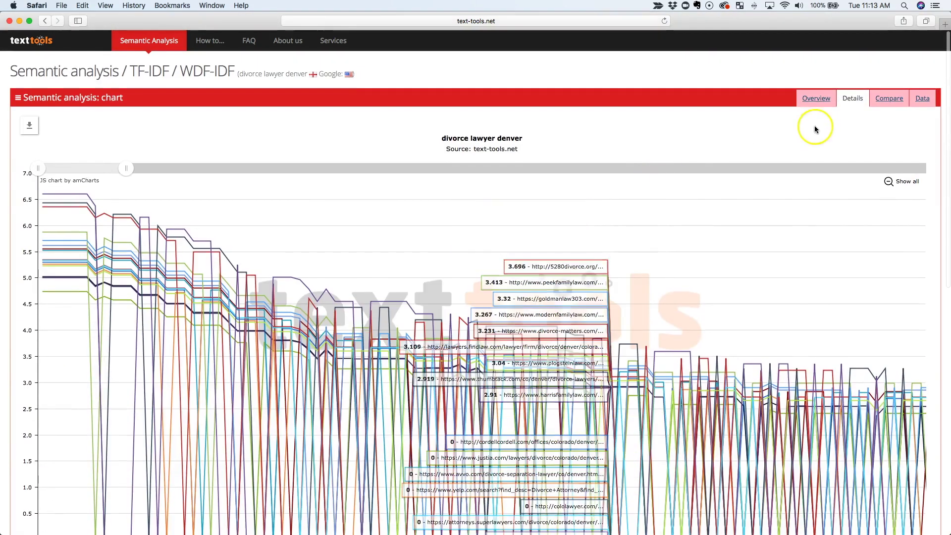
Step: Return to the Overview chart and search 'denver divorce lawyer' in a new browser tab
{"action": "left_click", "coordinate": [819, 101]}
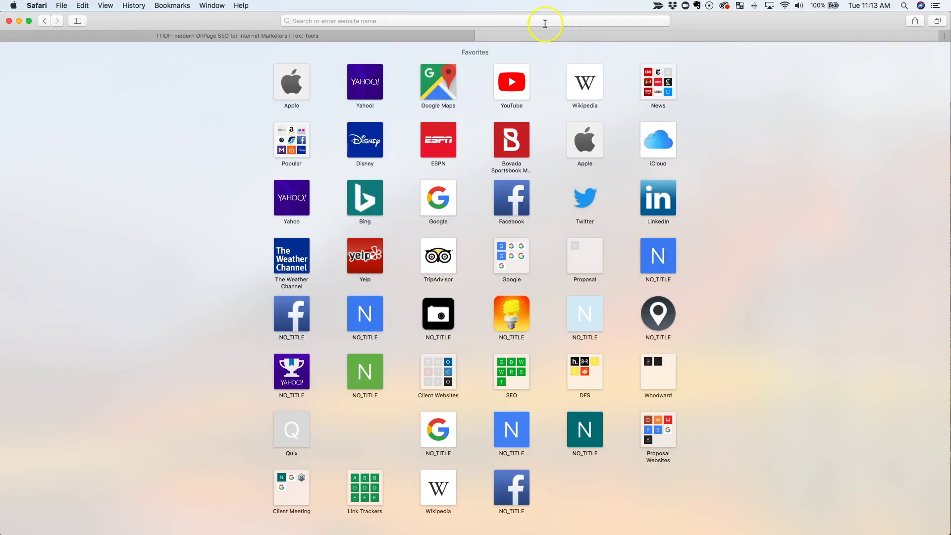
{"action": "key", "text": "super+t"}
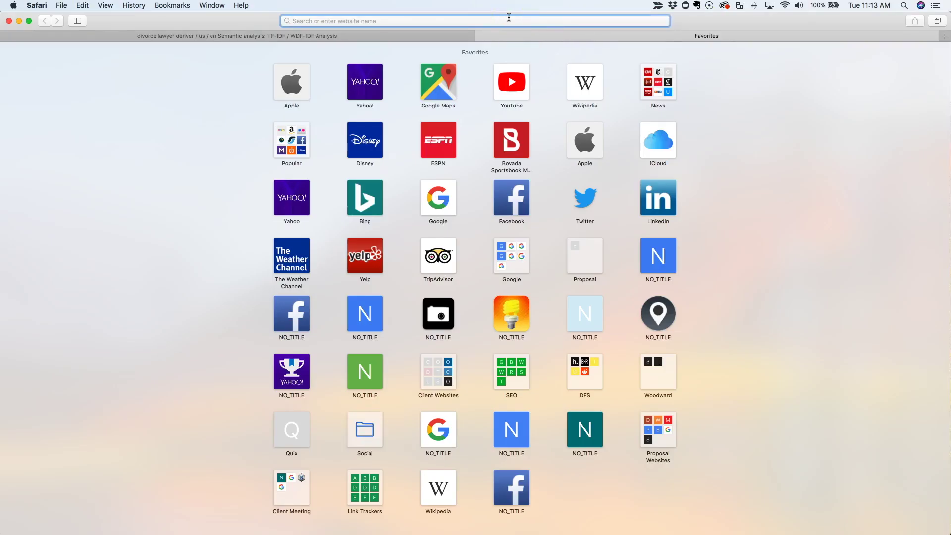
{"action": "type", "text": "denver"}
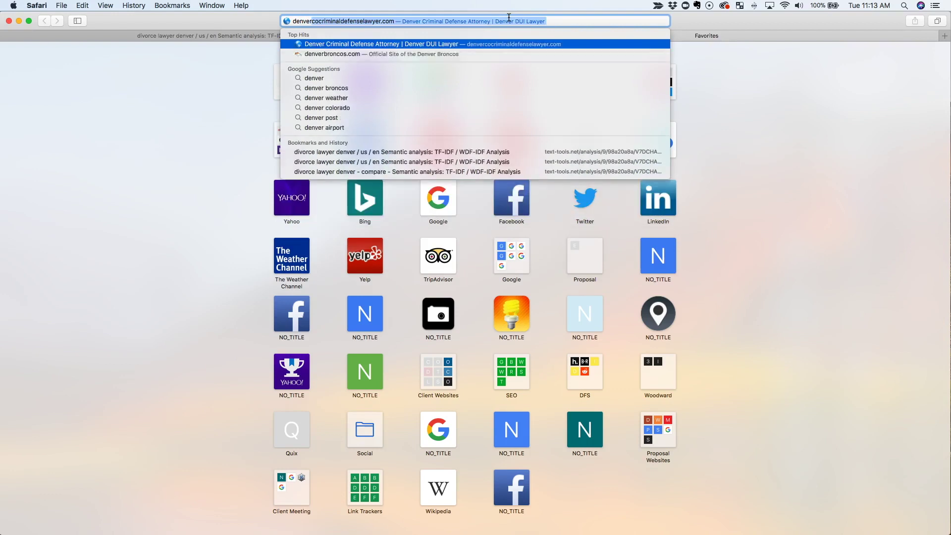
{"action": "type", "text": " divorce lawyer"}
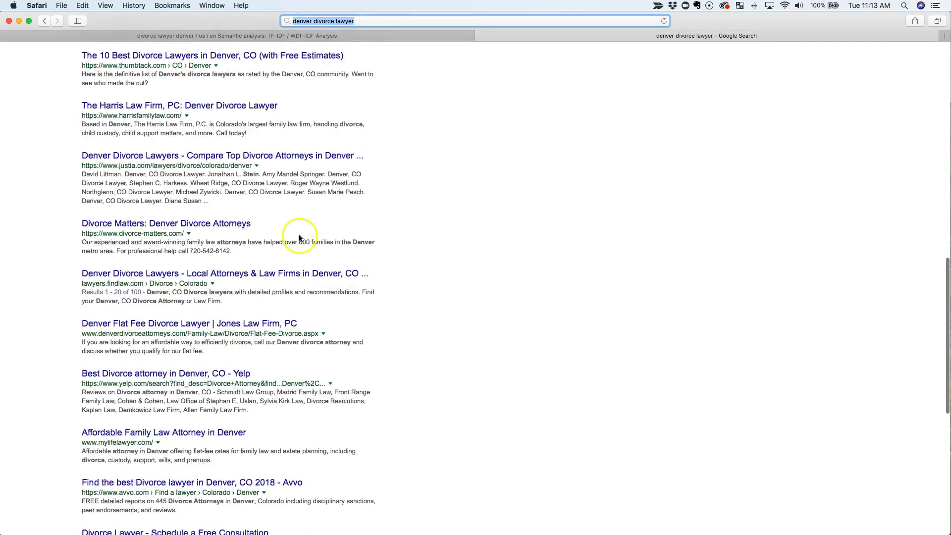
{"action": "scroll", "coordinate": [241, 465], "scroll_direction": "down", "scroll_amount": 2}
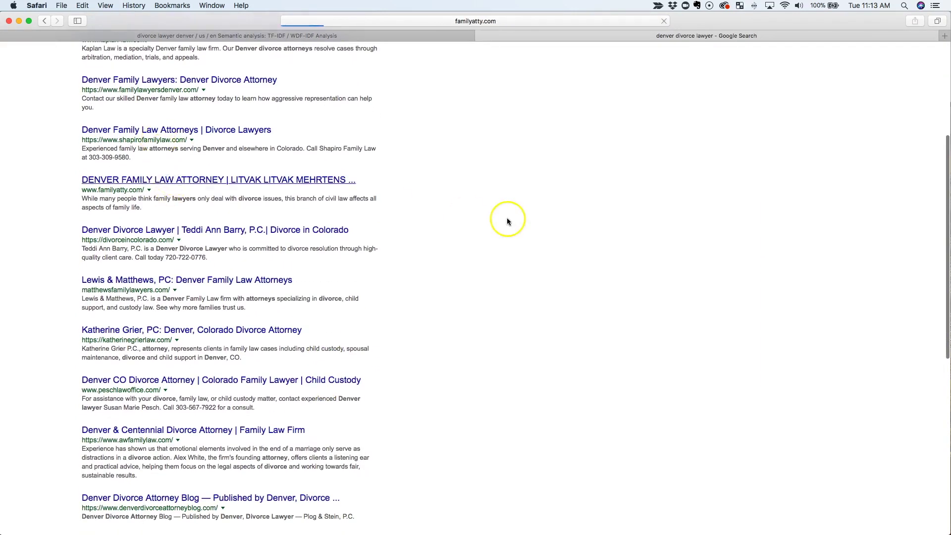
{"action": "scroll", "coordinate": [274, 257], "scroll_direction": "down", "scroll_amount": 5}
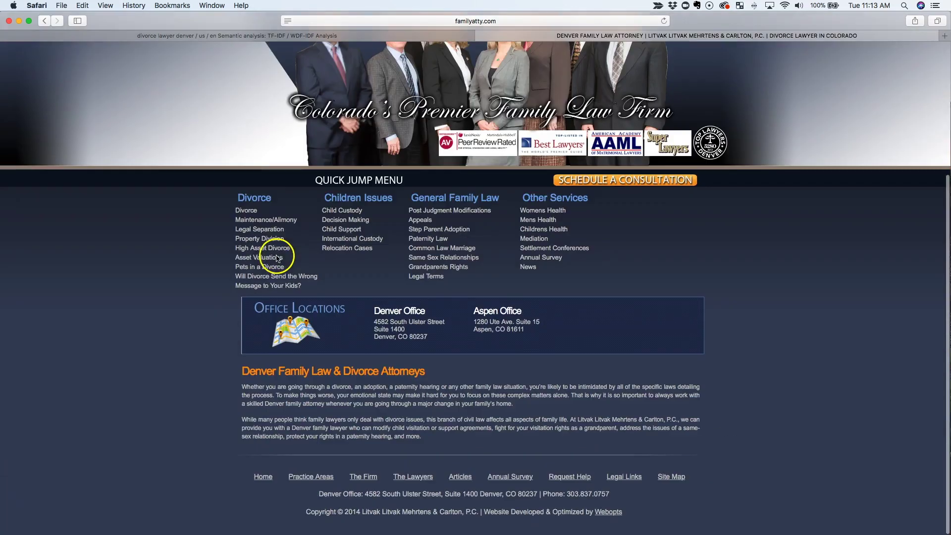
{"action": "scroll", "coordinate": [276, 255], "scroll_direction": "up", "scroll_amount": 5}
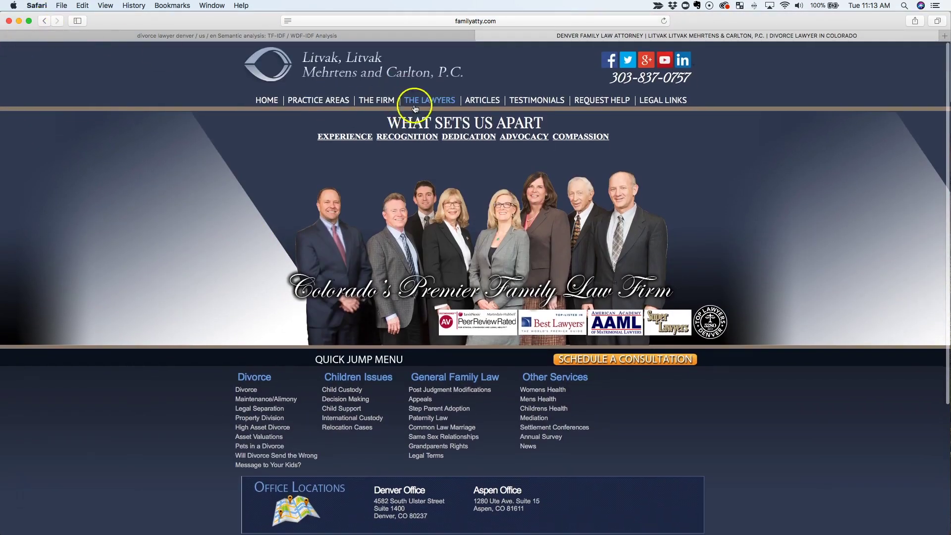
Step: Select all text on familyatty.com's Divorce page, then open Text Tools' Compare view
{"action": "left_click", "coordinate": [331, 100]}
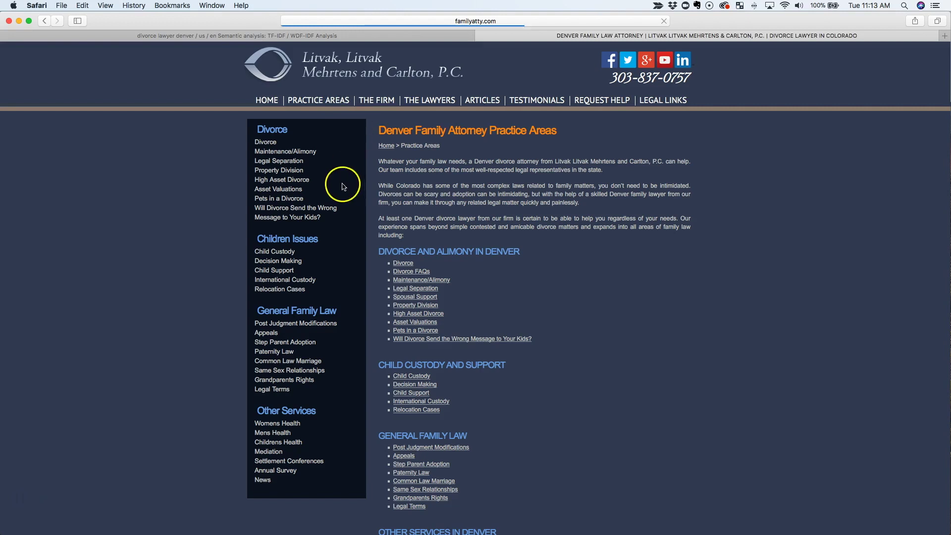
{"action": "left_click", "coordinate": [403, 263]}
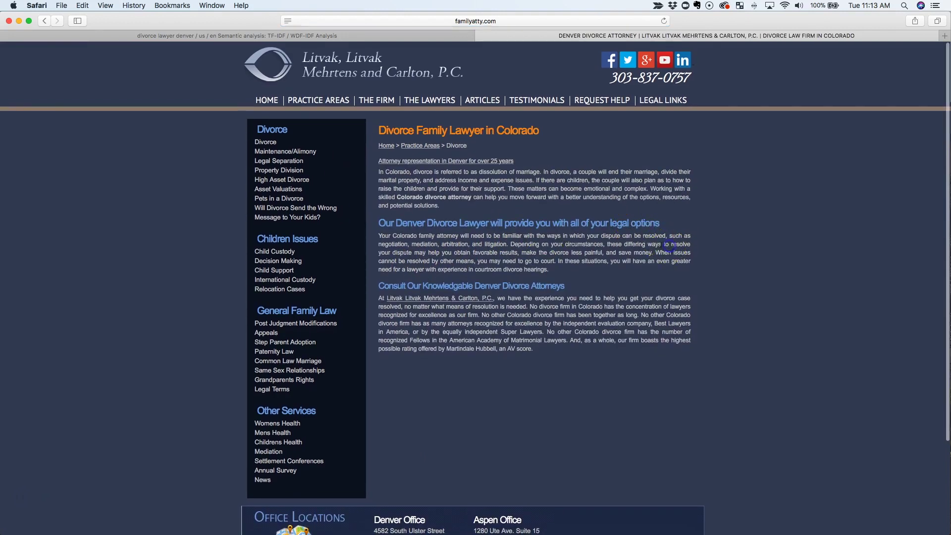
{"action": "key", "text": "super+a"}
{"action": "left_click", "coordinate": [327, 37]}
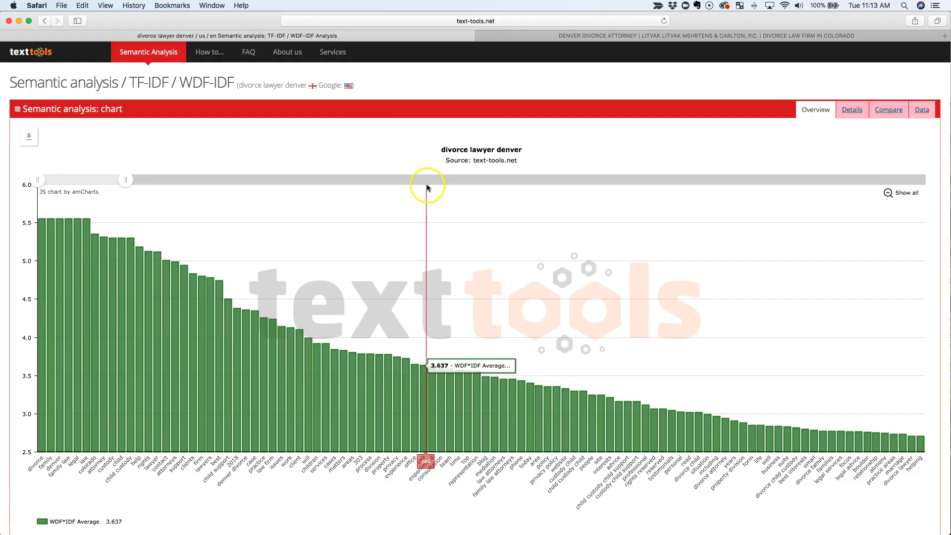
{"action": "left_click", "coordinate": [887, 111]}
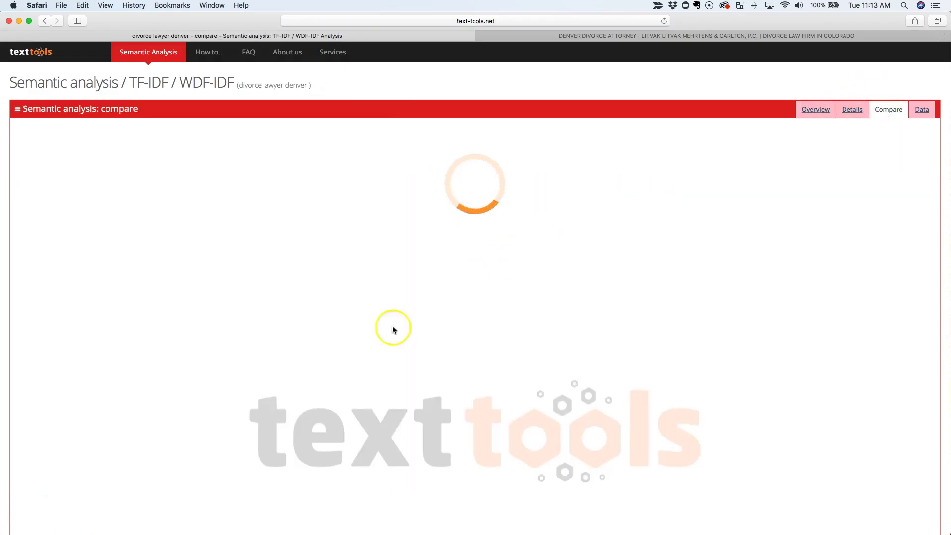
{"action": "scroll", "coordinate": [353, 371], "scroll_direction": "down", "scroll_amount": 10}
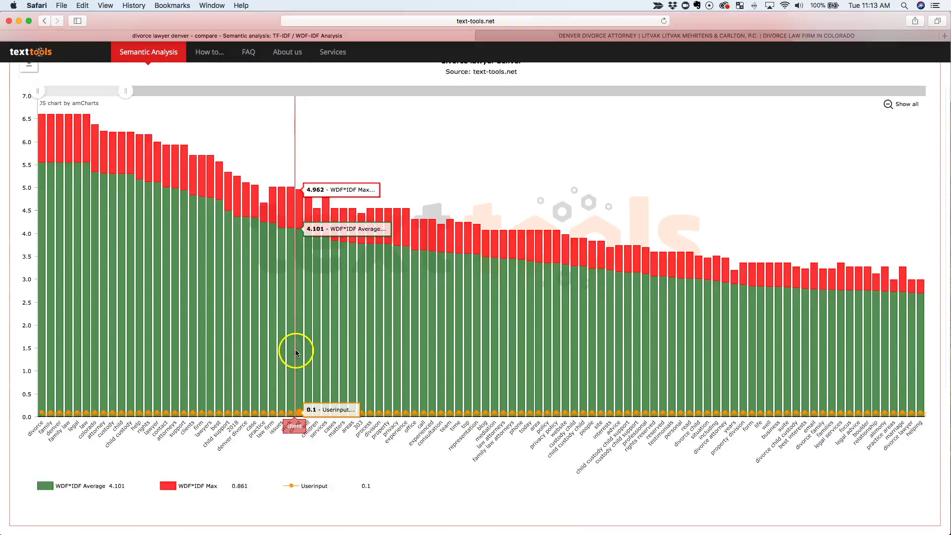
Step: Paste the firm's divorce page text and analyse it, reviewing suggestions like contact, clients, law firm
{"action": "left_click", "coordinate": [104, 438]}
{"action": "key", "text": "super+v"}
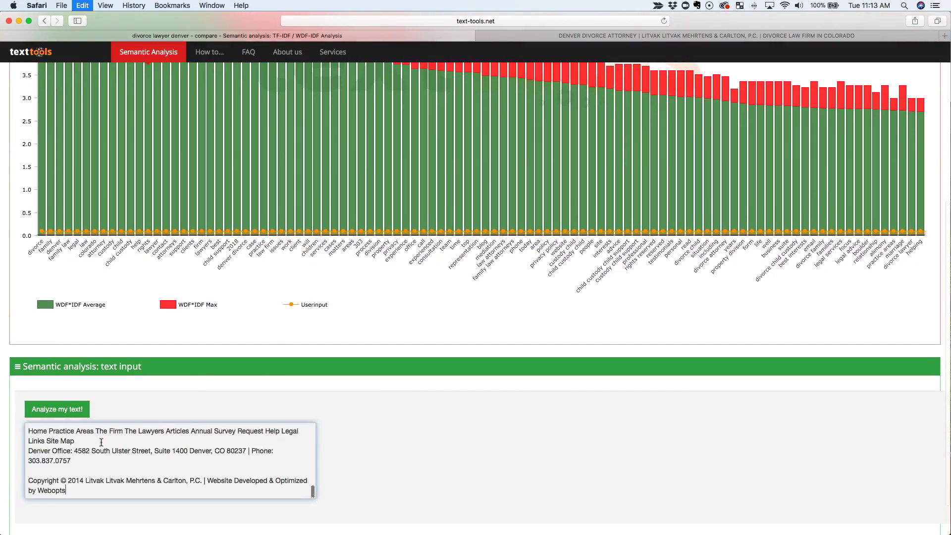
{"action": "left_click", "coordinate": [56, 408]}
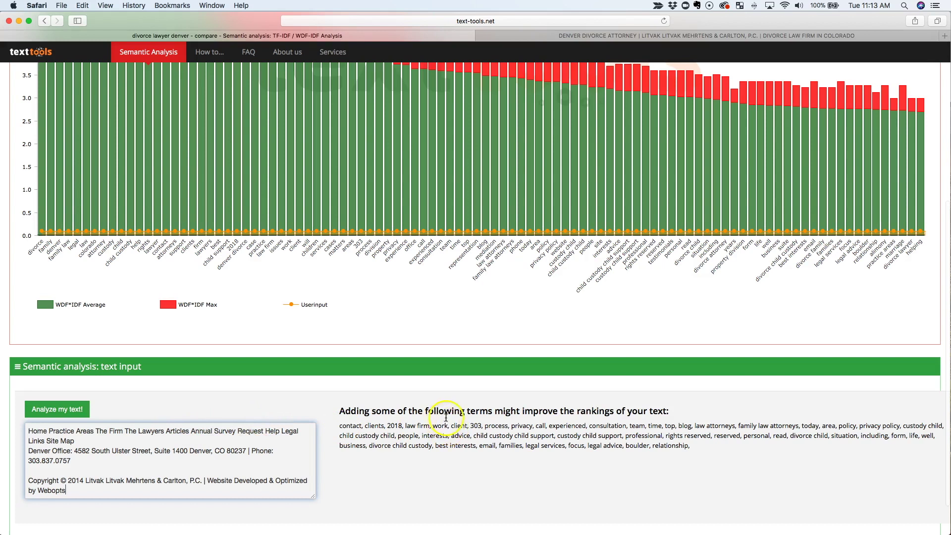
{"action": "scroll", "coordinate": [439, 401], "scroll_direction": "up", "scroll_amount": 5}
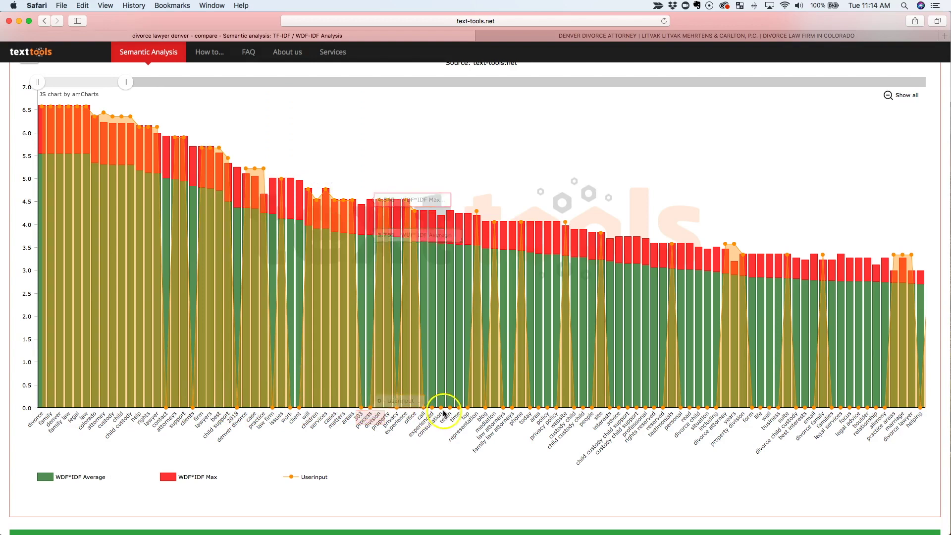
{"action": "scroll", "coordinate": [555, 403], "scroll_direction": "down", "scroll_amount": 5}
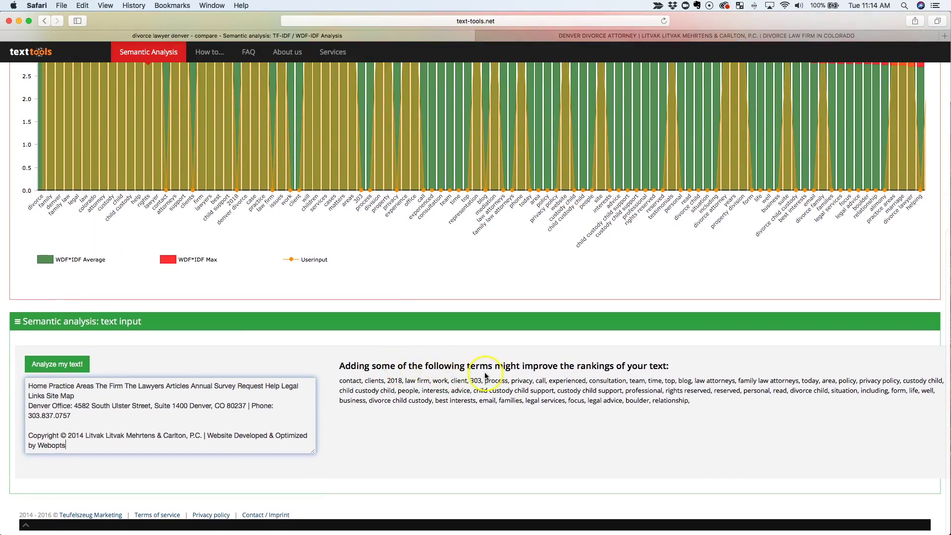
{"action": "scroll", "coordinate": [352, 363], "scroll_direction": "up", "scroll_amount": 3}
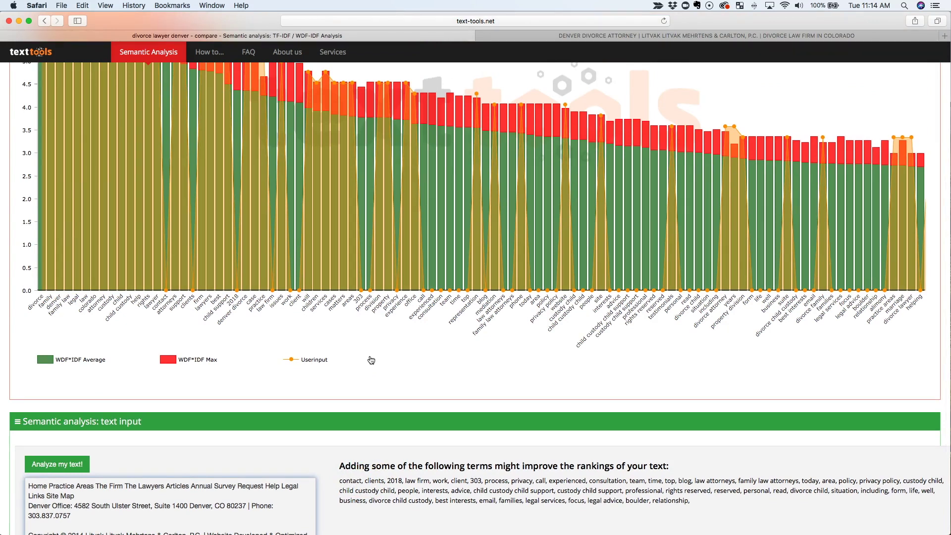
{"action": "scroll", "coordinate": [379, 369], "scroll_direction": "up", "scroll_amount": 5}
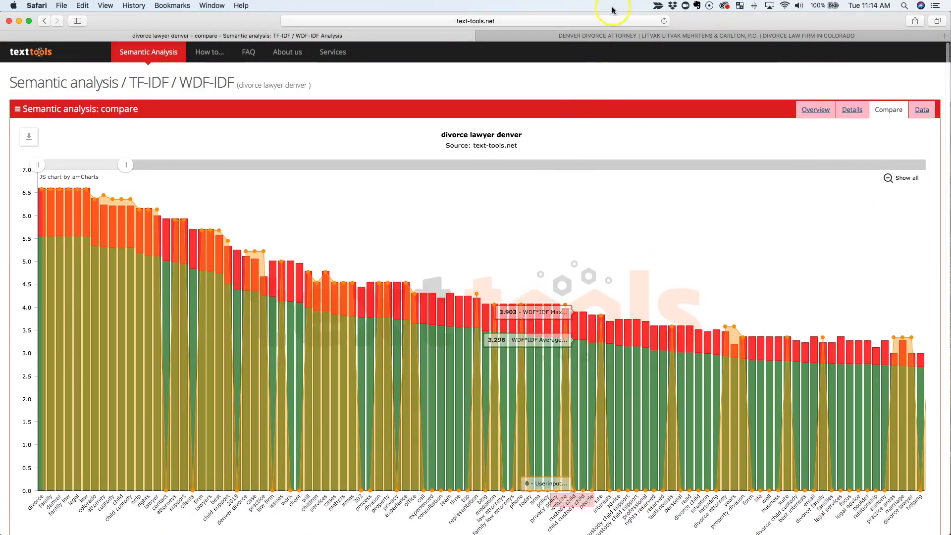
Step: Back in the search results, open shapirofamilylaw.com's Divorce page and select all its text
{"action": "left_click", "coordinate": [501, 36]}
{"action": "left_click", "coordinate": [45, 21]}
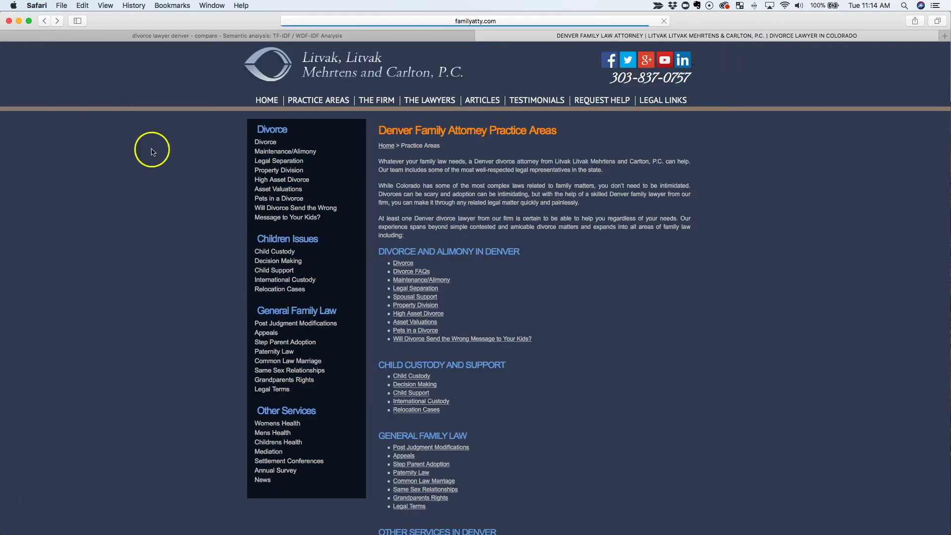
{"action": "left_click", "coordinate": [45, 21]}
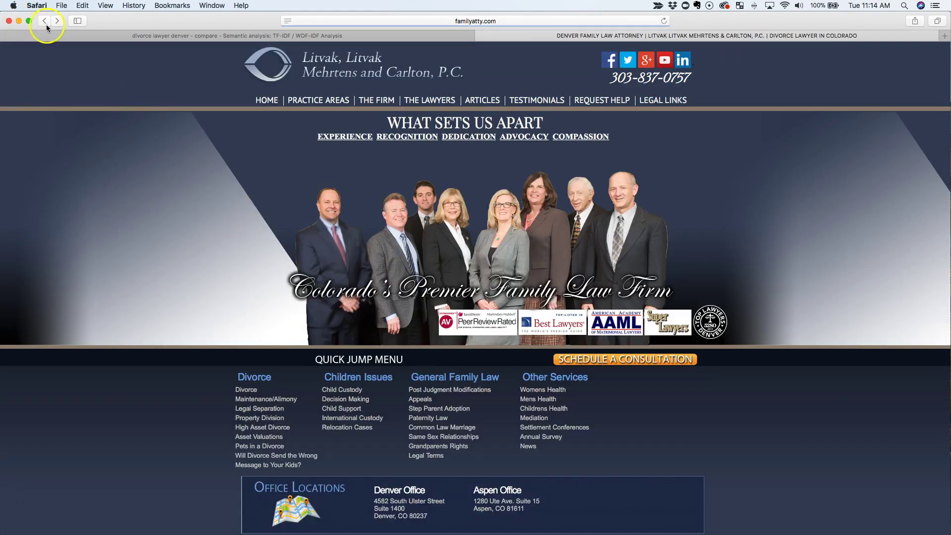
{"action": "left_click", "coordinate": [45, 21]}
{"action": "left_click", "coordinate": [181, 130]}
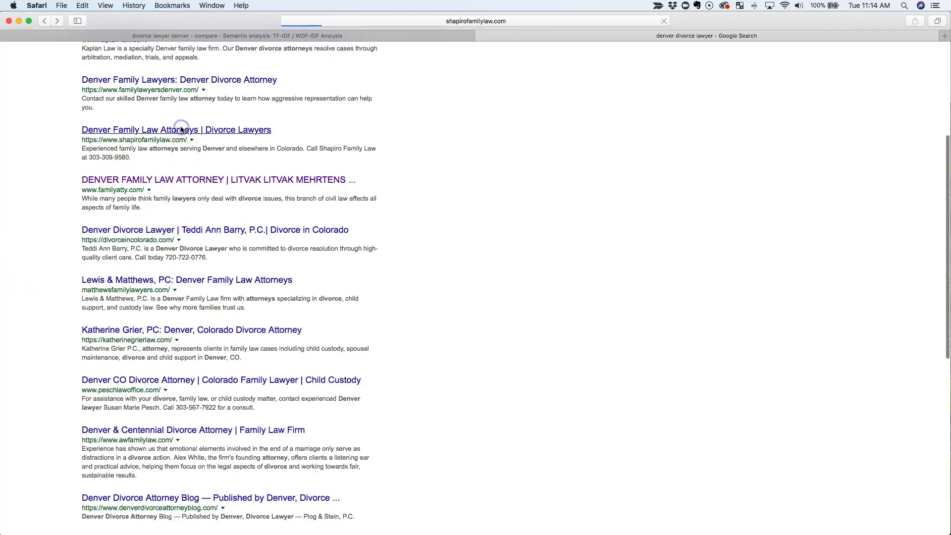
{"action": "scroll", "coordinate": [285, 163], "scroll_direction": "down", "scroll_amount": 10}
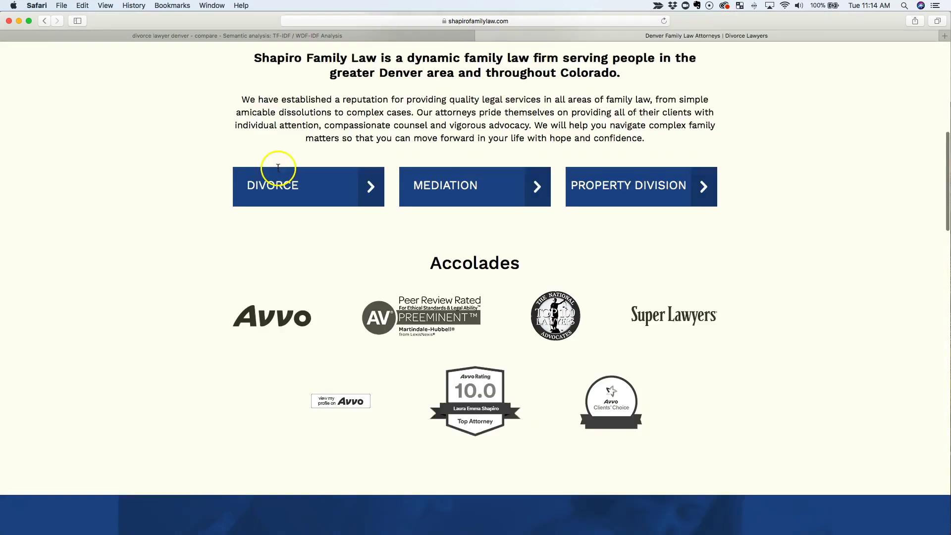
{"action": "scroll", "coordinate": [276, 166], "scroll_direction": "up", "scroll_amount": 10}
{"action": "left_click", "coordinate": [356, 60]}
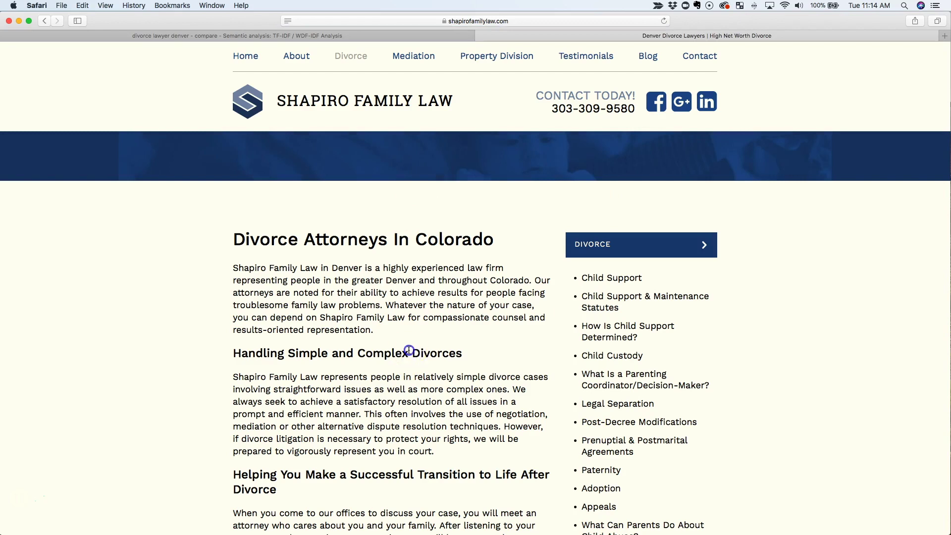
{"action": "key", "text": "super+a"}
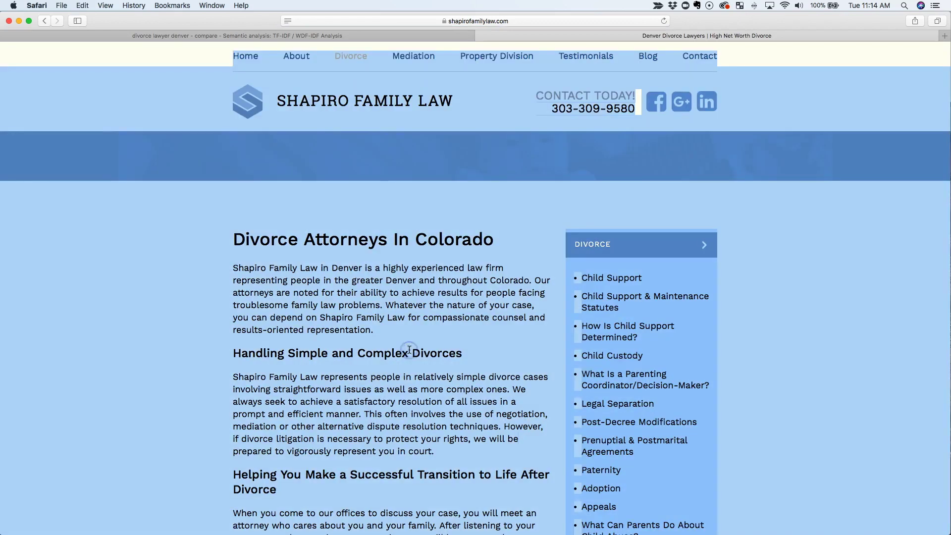
{"action": "left_click", "coordinate": [409, 34]}
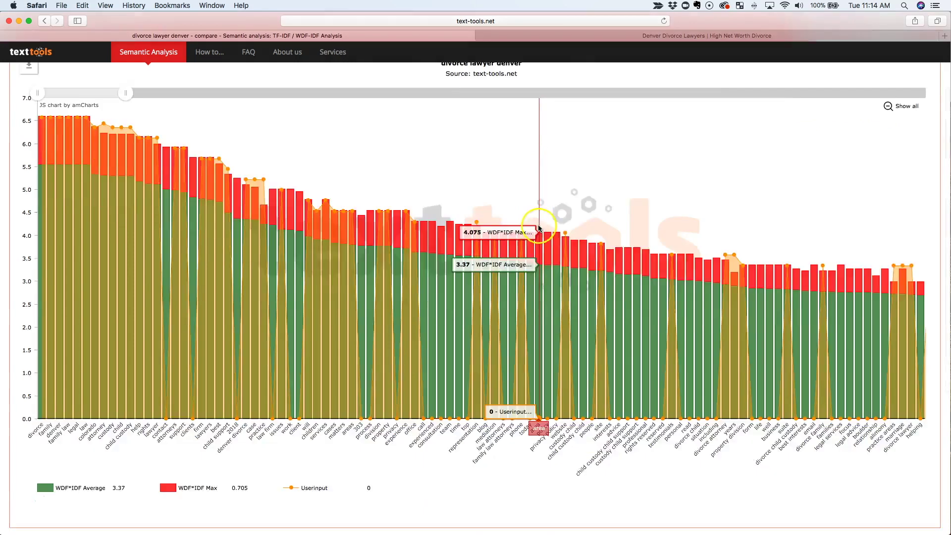
Step: Replace the input with the second firm's divorce text and analyse it, reviewing help, best, practice
{"action": "scroll", "coordinate": [540, 317], "scroll_direction": "down", "scroll_amount": 10}
{"action": "left_click", "coordinate": [122, 415]}
{"action": "key", "text": "super+a"}
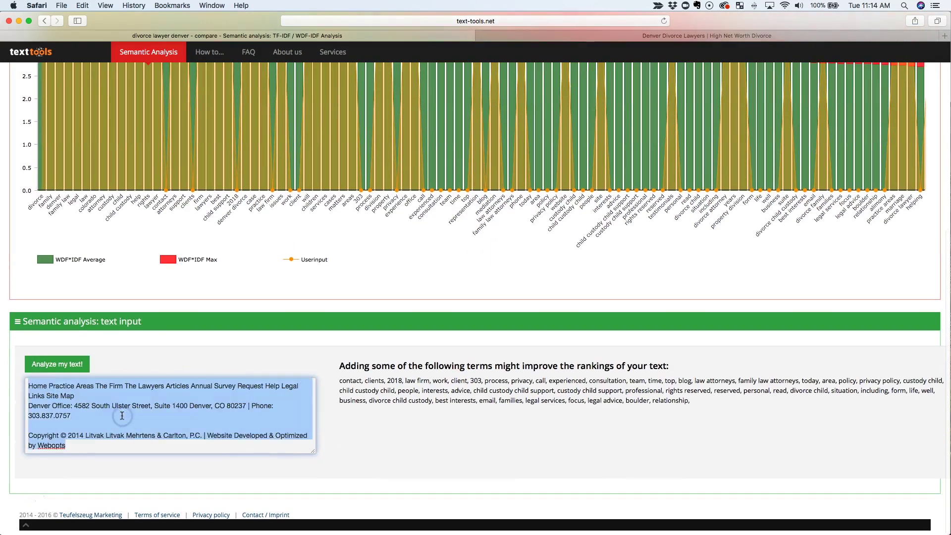
{"action": "key", "text": "super+v"}
{"action": "left_click", "coordinate": [57, 364]}
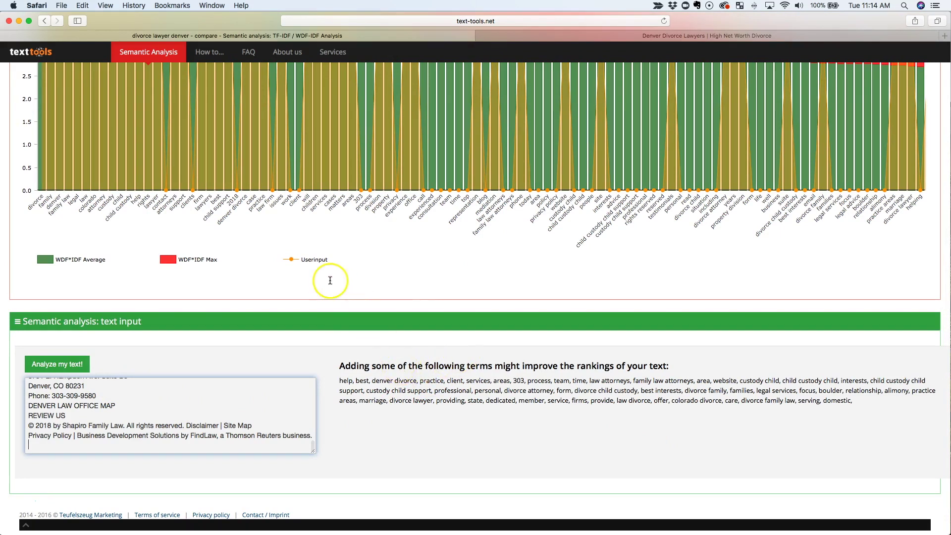
{"action": "scroll", "coordinate": [327, 286], "scroll_direction": "up", "scroll_amount": 5}
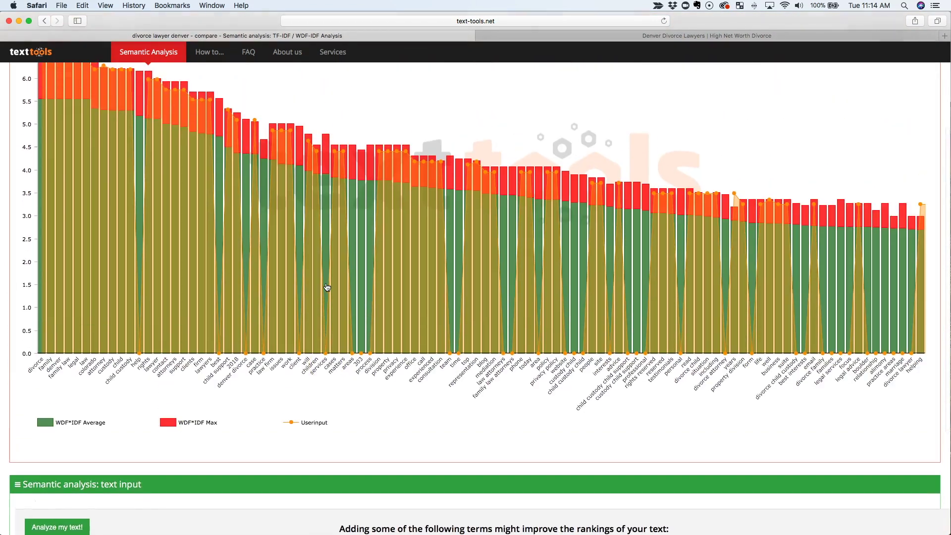
{"action": "scroll", "coordinate": [51, 407], "scroll_direction": "up", "scroll_amount": 1}
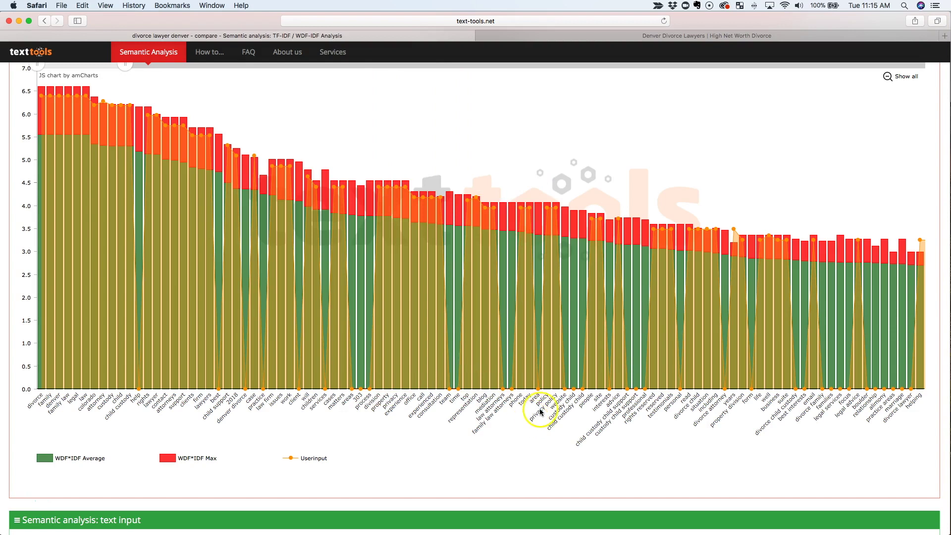
{"action": "scroll", "coordinate": [540, 411], "scroll_direction": "down", "scroll_amount": 5}
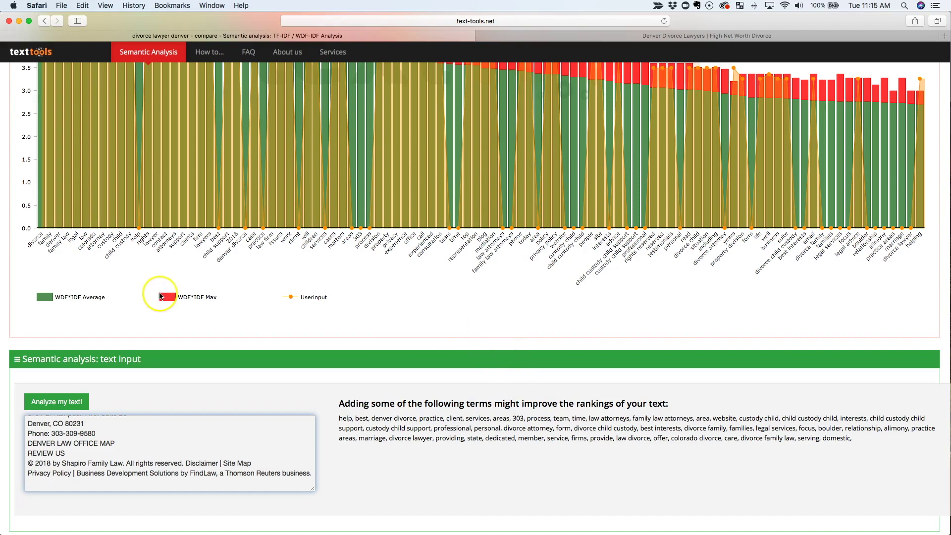
{"action": "scroll", "coordinate": [159, 277], "scroll_direction": "up", "scroll_amount": 3}
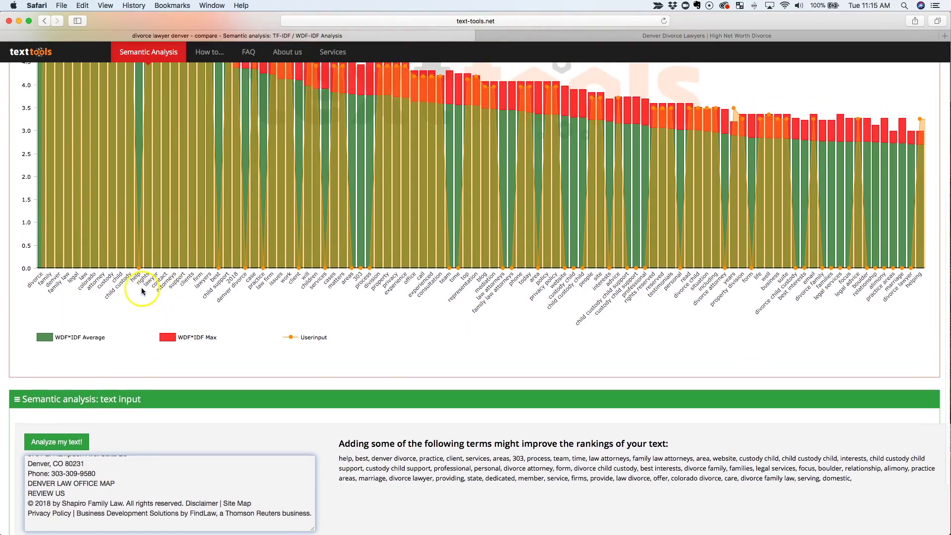
{"action": "scroll", "coordinate": [139, 282], "scroll_direction": "up", "scroll_amount": 1}
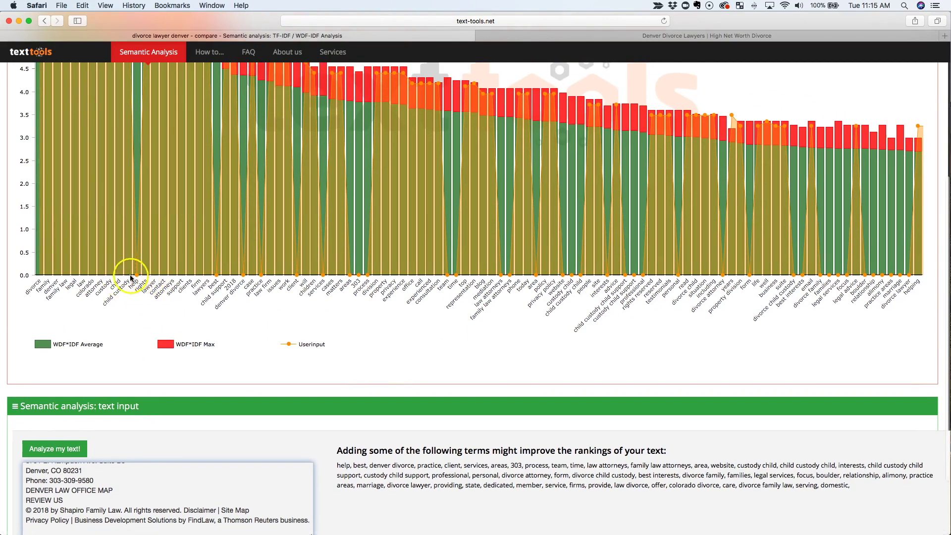
{"action": "scroll", "coordinate": [202, 329], "scroll_direction": "up", "scroll_amount": 10}
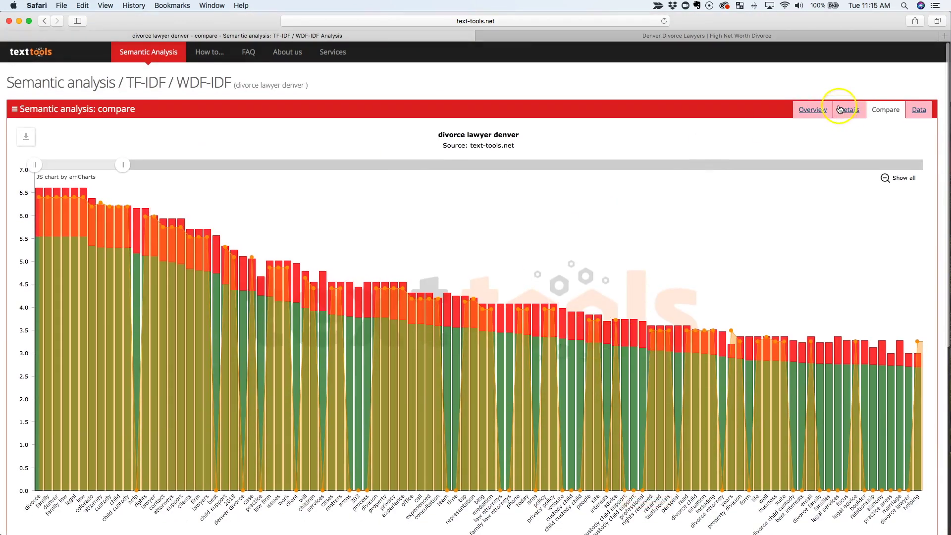
Step: Switch from the Overview to the Details chart to view each URL's term weights
{"action": "left_click", "coordinate": [808, 112]}
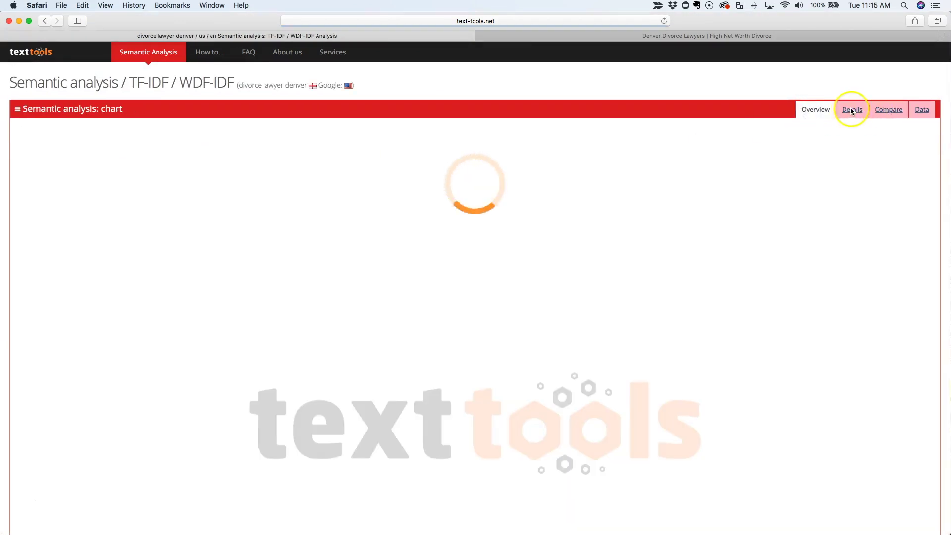
{"action": "left_click", "coordinate": [853, 110]}
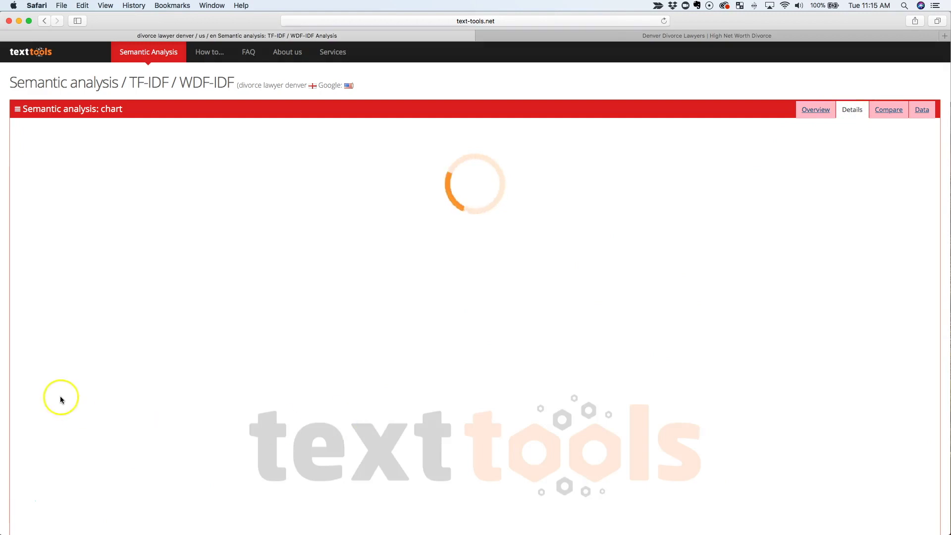
{"action": "scroll", "coordinate": [59, 422], "scroll_direction": "down", "scroll_amount": 3}
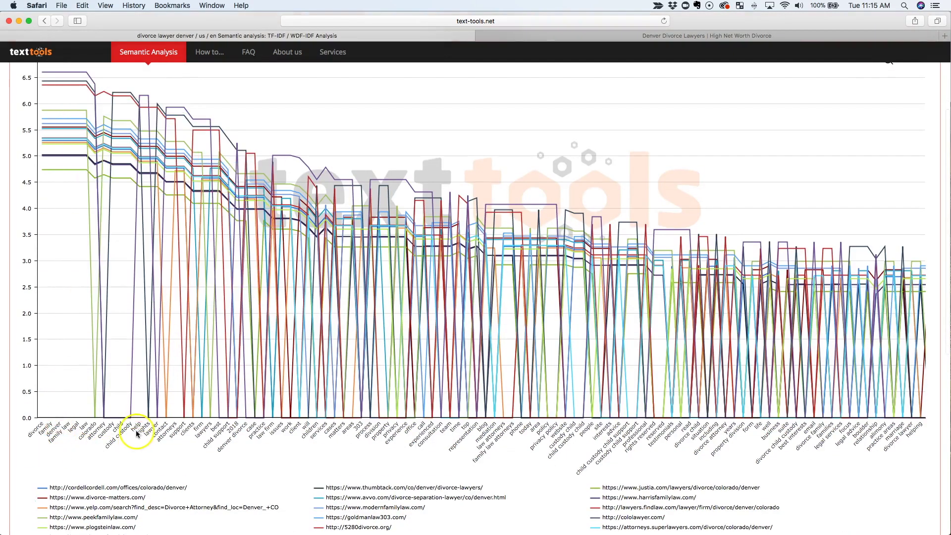
{"action": "mouse_move", "coordinate": [139, 418]}
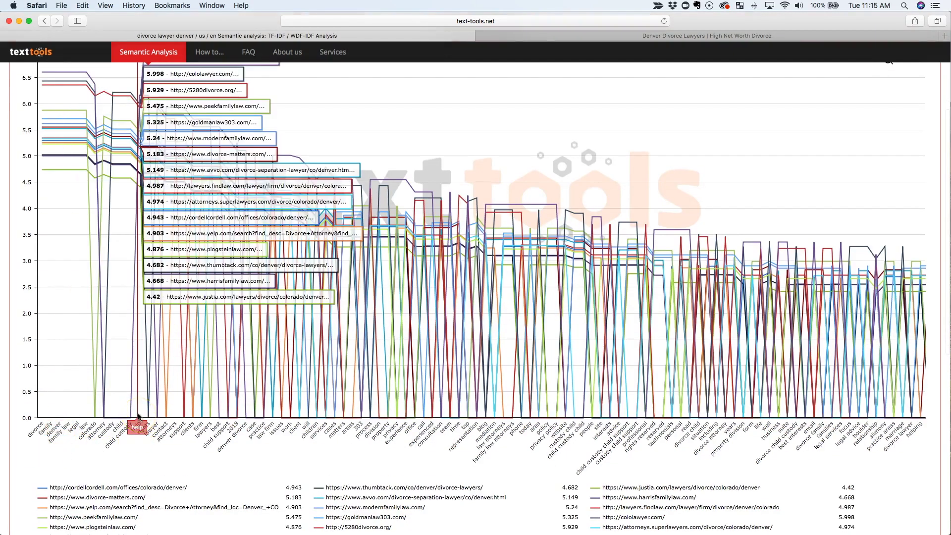
{"action": "scroll", "coordinate": [139, 418], "scroll_direction": "up", "scroll_amount": 1}
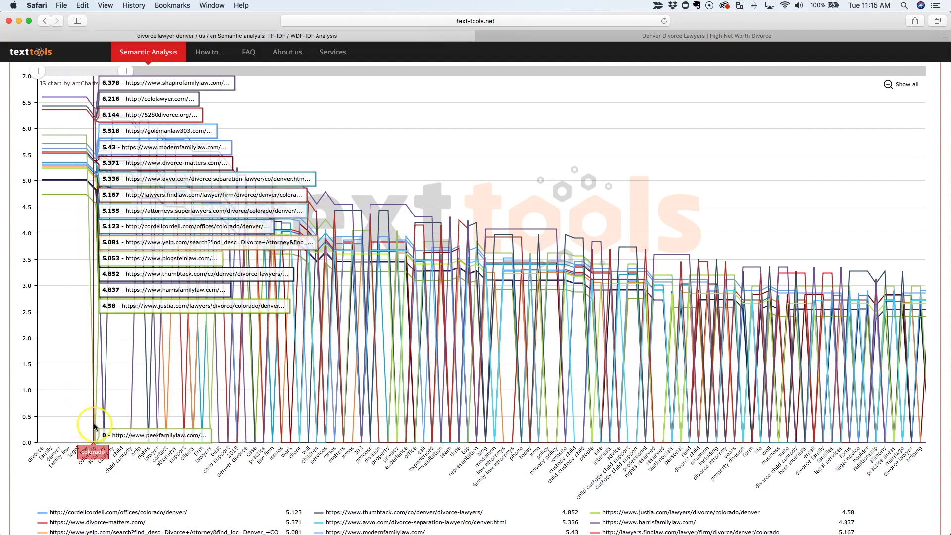
{"action": "scroll", "coordinate": [303, 394], "scroll_direction": "up", "scroll_amount": 3}
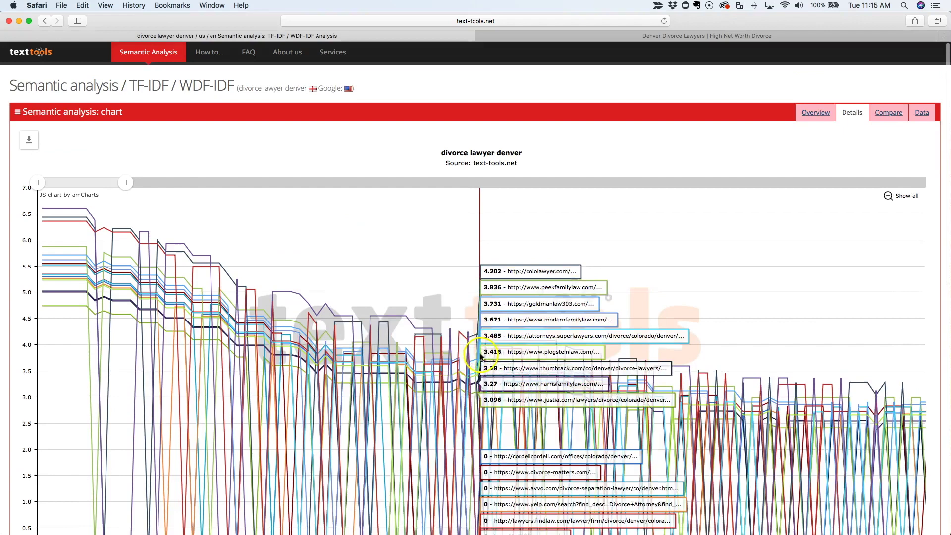
Step: In the Compare view, paste the law firm page text again and analyse it
{"action": "left_click", "coordinate": [890, 109]}
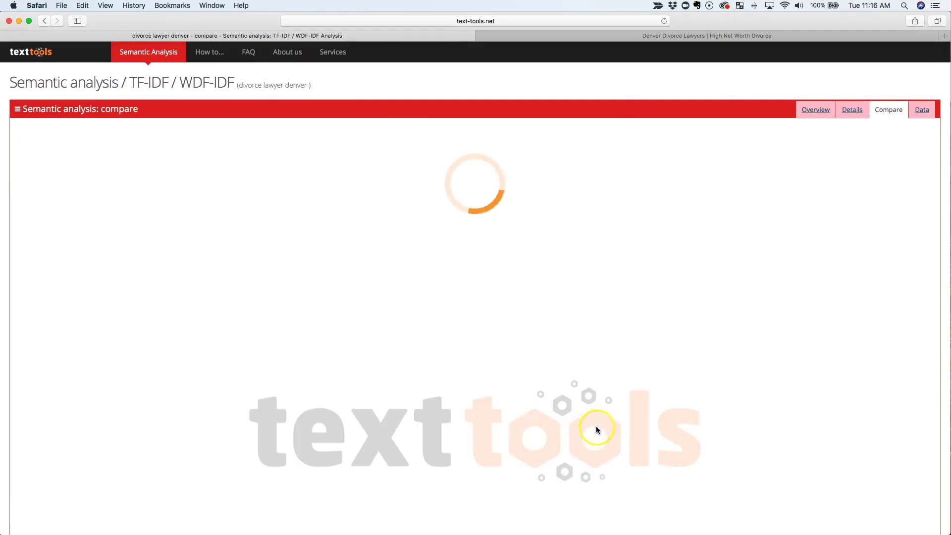
{"action": "scroll", "coordinate": [594, 427], "scroll_direction": "down", "scroll_amount": 10}
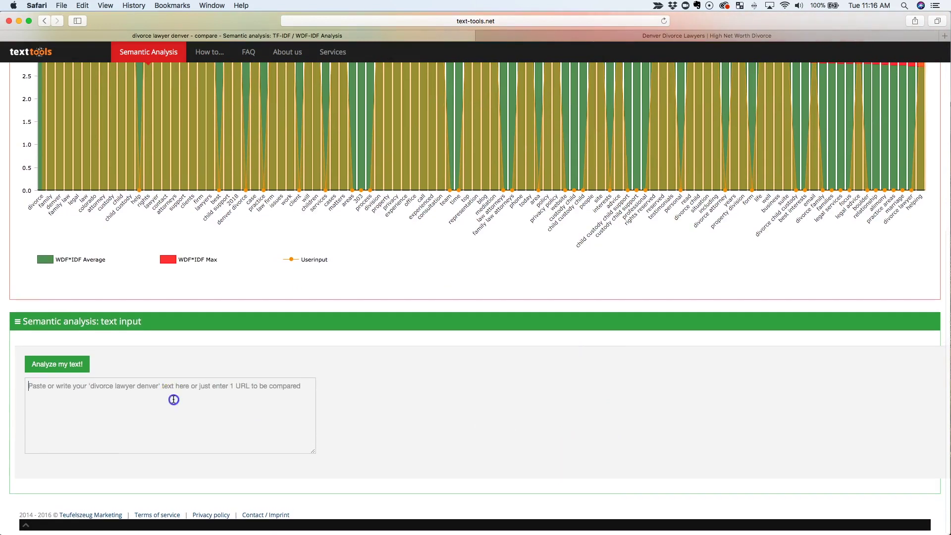
{"action": "left_click", "coordinate": [222, 416]}
{"action": "scroll", "coordinate": [216, 445], "scroll_direction": "down", "scroll_amount": 2}
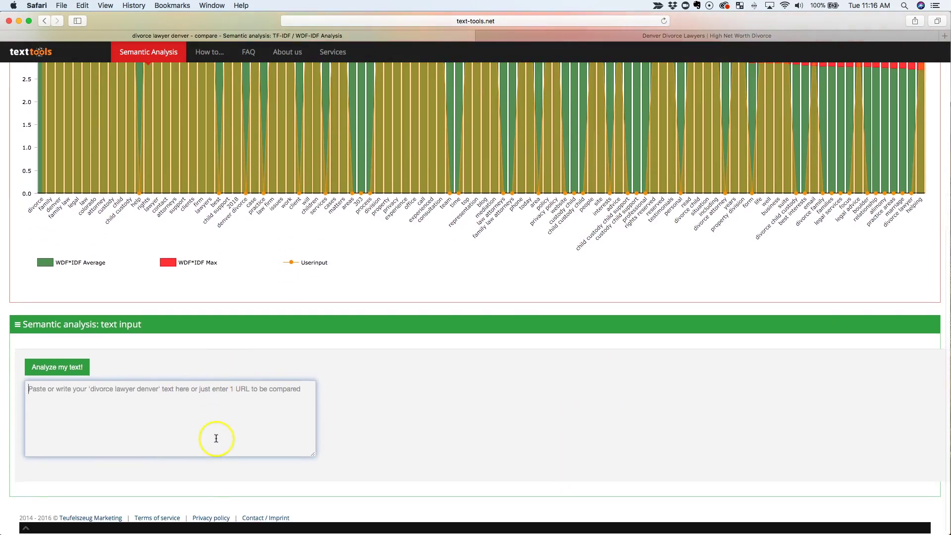
{"action": "key", "text": "super+v"}
{"action": "left_click", "coordinate": [75, 367]}
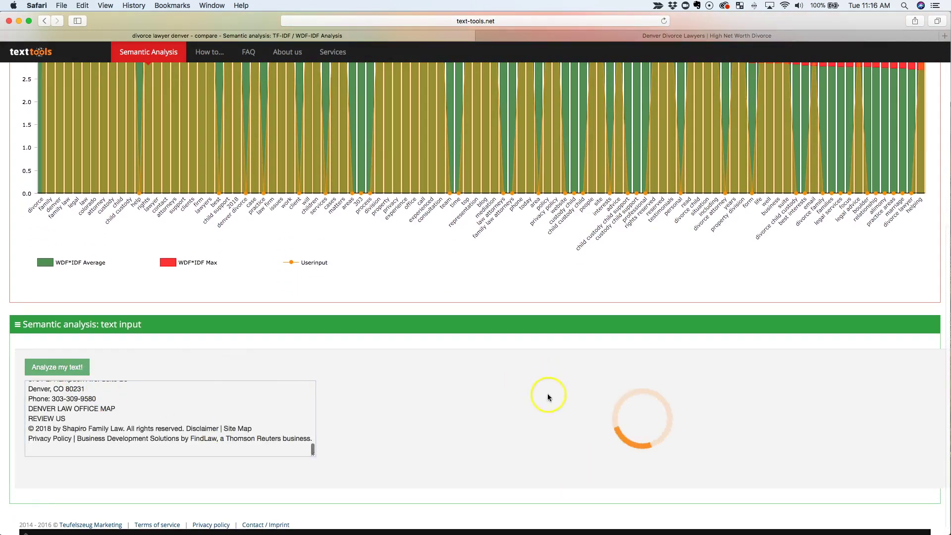
Step: Select the suggested terms list (help, best, denver divorce…) below the chart
{"action": "triple_click", "coordinate": [552, 496]}
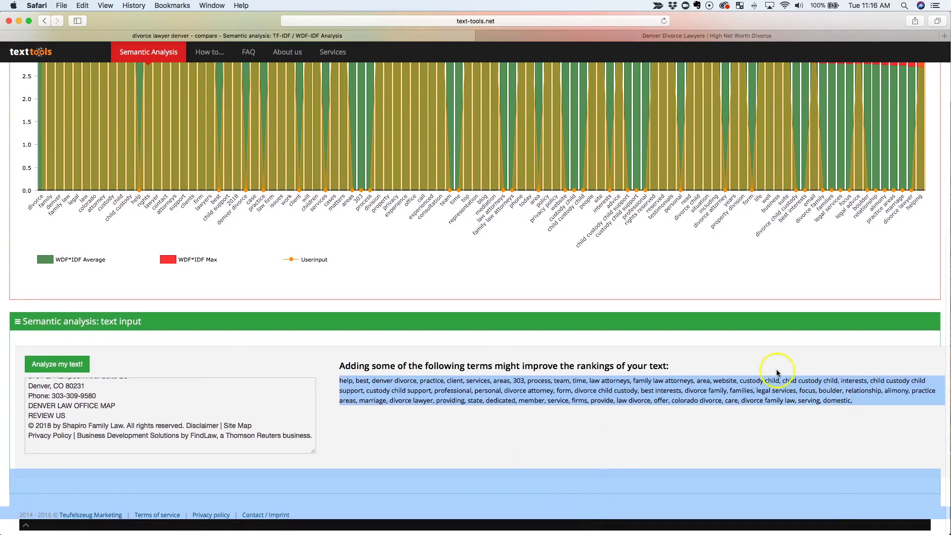
{"action": "left_click_drag", "start_coordinate": [327, 380], "coordinate": [407, 383]}
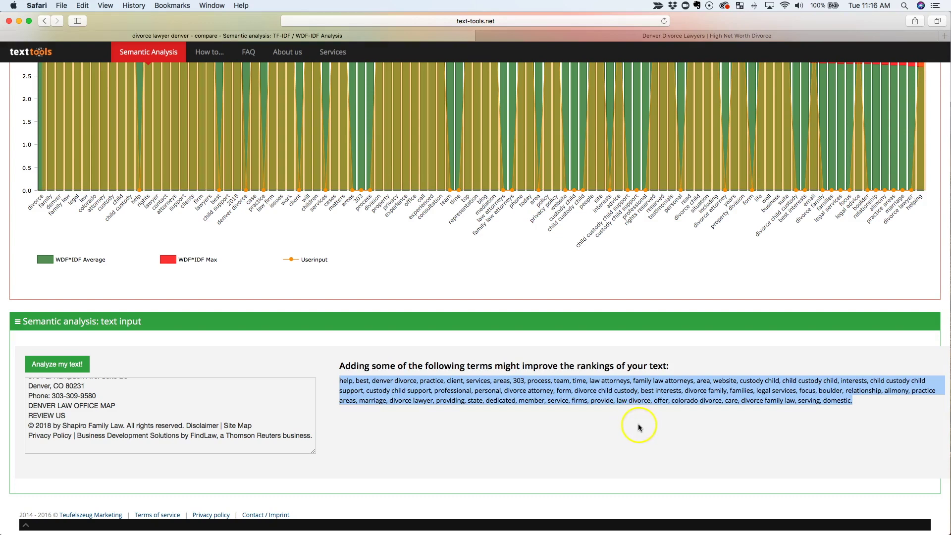
{"action": "left_click", "coordinate": [634, 424]}
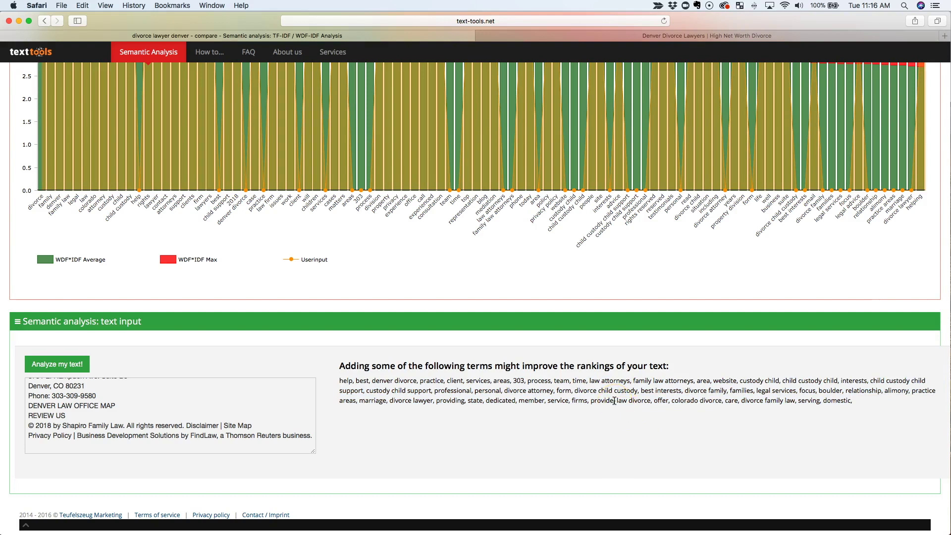
{"action": "left_click", "coordinate": [548, 497]}
{"action": "left_click", "coordinate": [620, 384]}
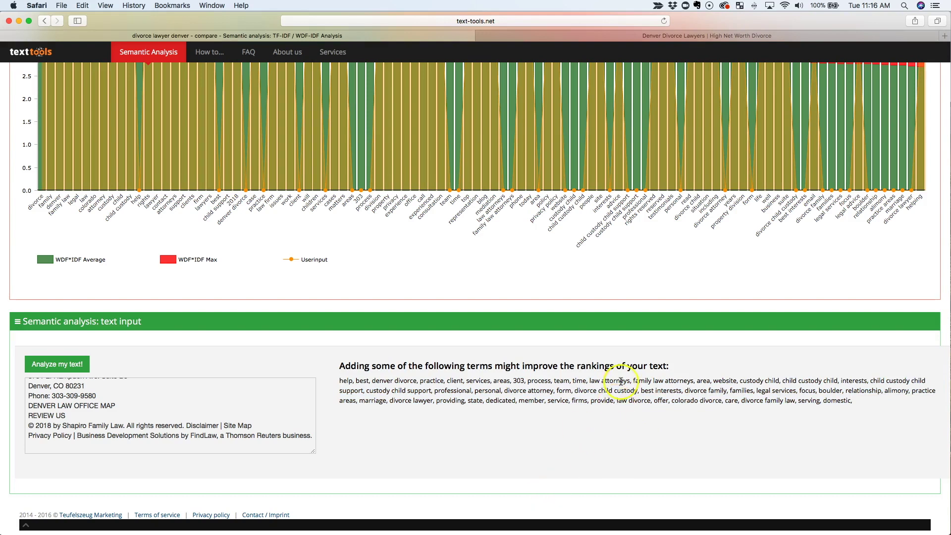